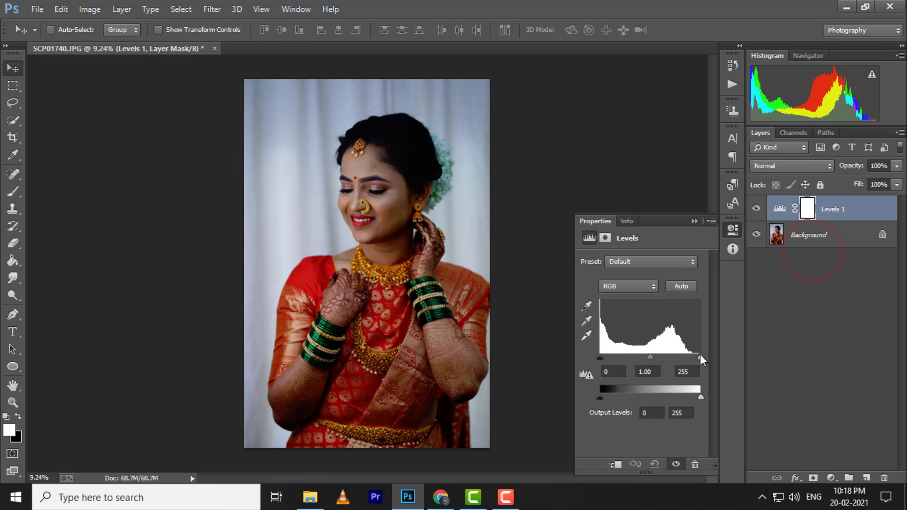
Set the Levels adjustment's white input to 233 and midtone to 1.08, and compare the image with and without it.
left_click_drag(701, 357, 691, 357)
left_click(644, 358)
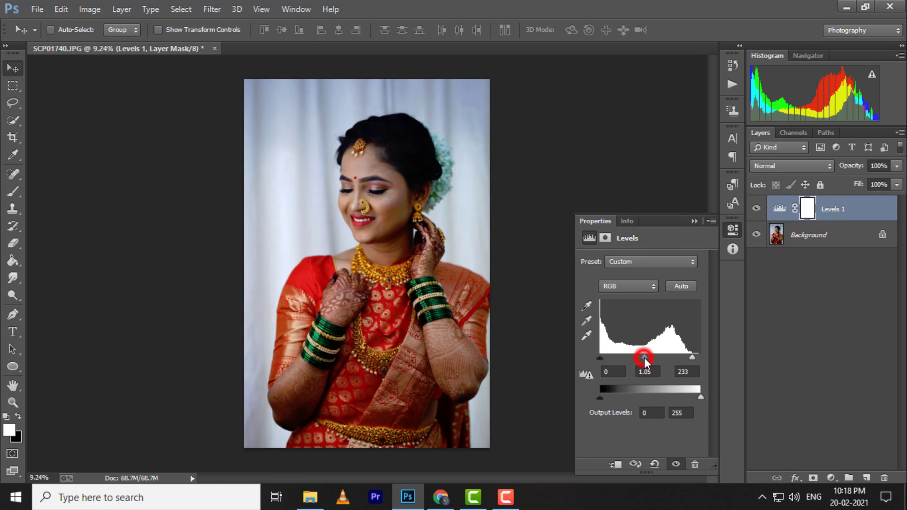
left_click(643, 357)
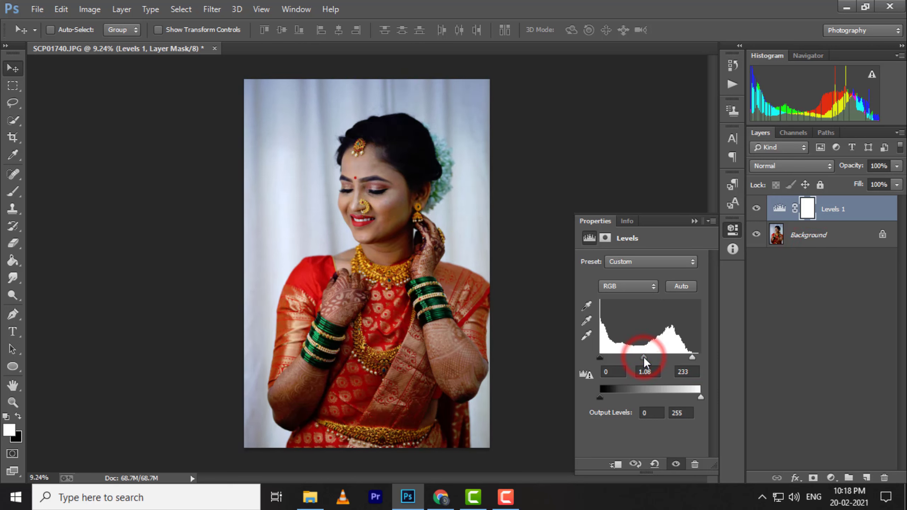
left_click(694, 221)
left_click(756, 208)
left_click(756, 209)
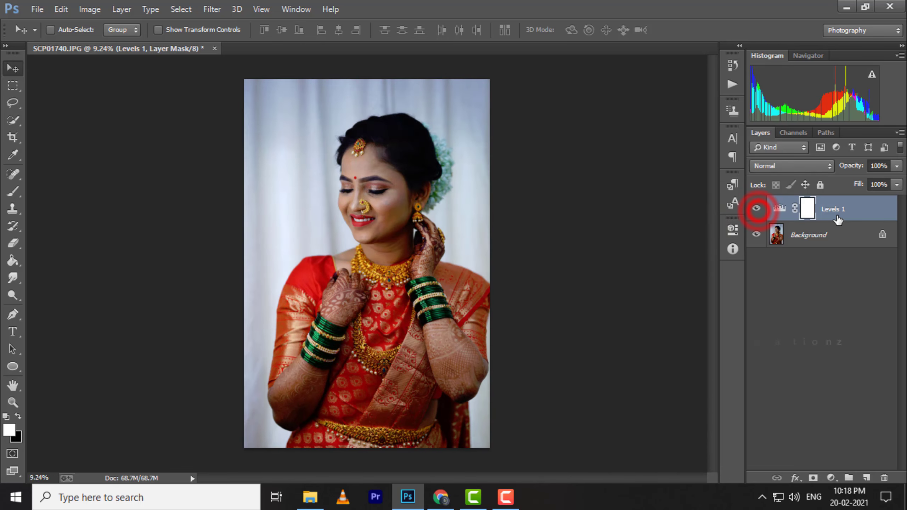
Flatten the Levels adjustment into the image and duplicate the Background layer.
right_click(849, 209)
left_click(617, 376)
scroll(402, 178, "up", 10)
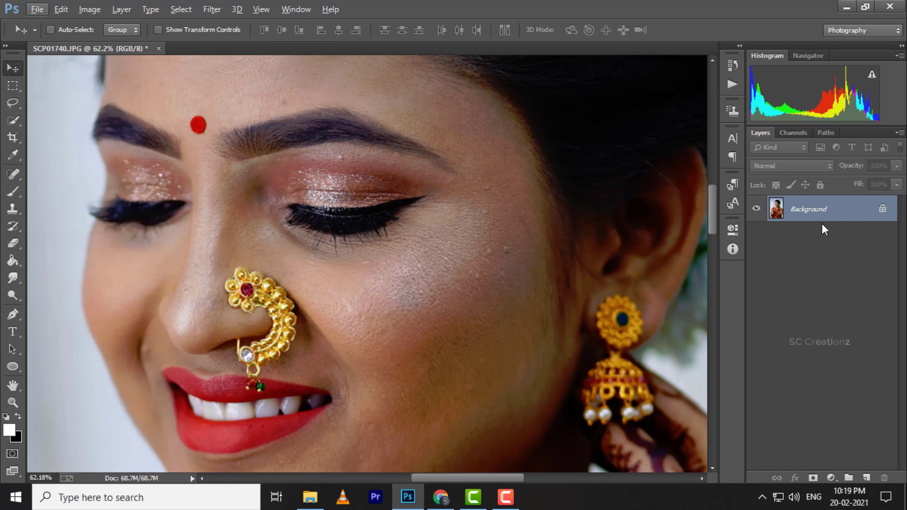
right_click(820, 209)
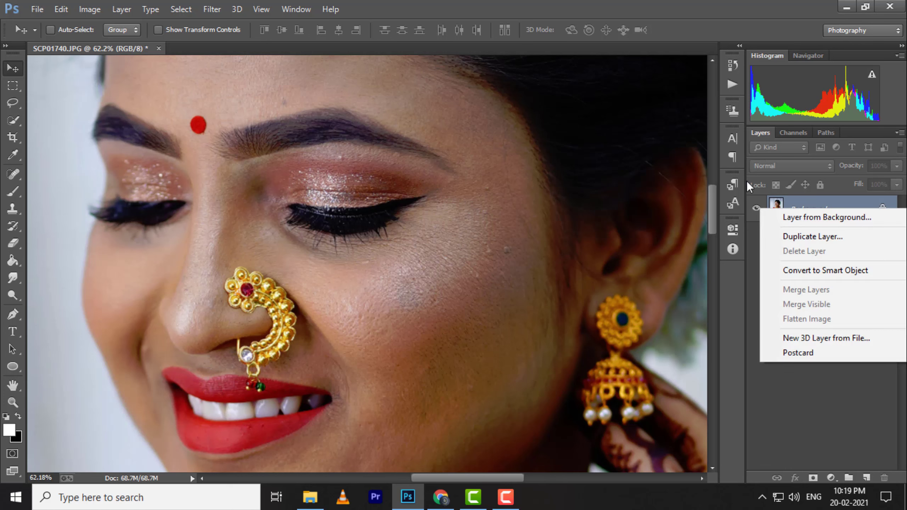
left_click(806, 232)
left_click(573, 150)
Remove the blemishes on the cheek and temple with the Spot Healing Brush at 46 px.
left_click(12, 174)
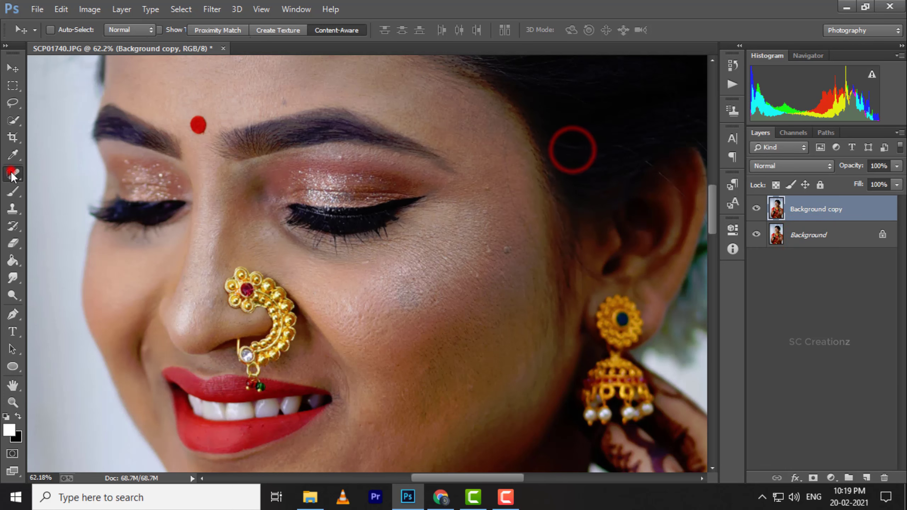
scroll(506, 275, "up", 2)
right_click(519, 296)
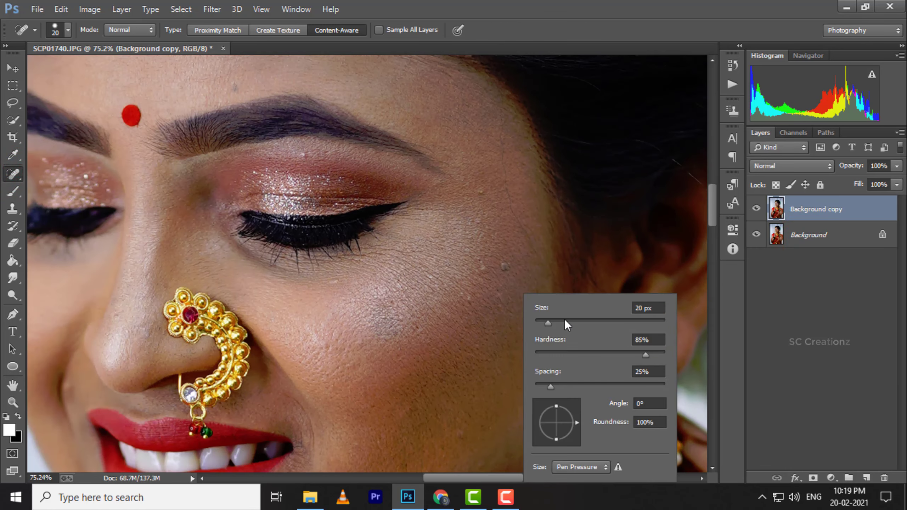
left_click(564, 321)
left_click(481, 266)
left_click(506, 269)
left_click(484, 188)
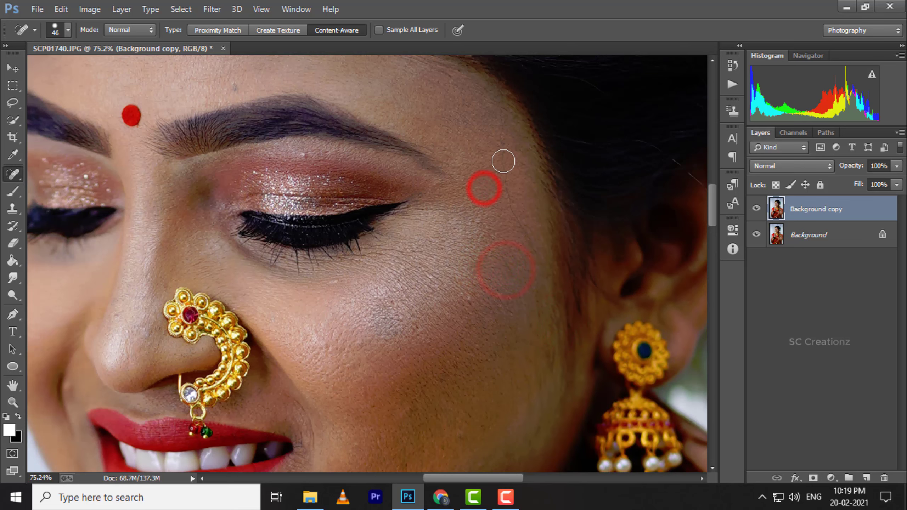
left_click(503, 160)
left_click(508, 182)
left_click(514, 212)
left_click(529, 230)
left_click(498, 175)
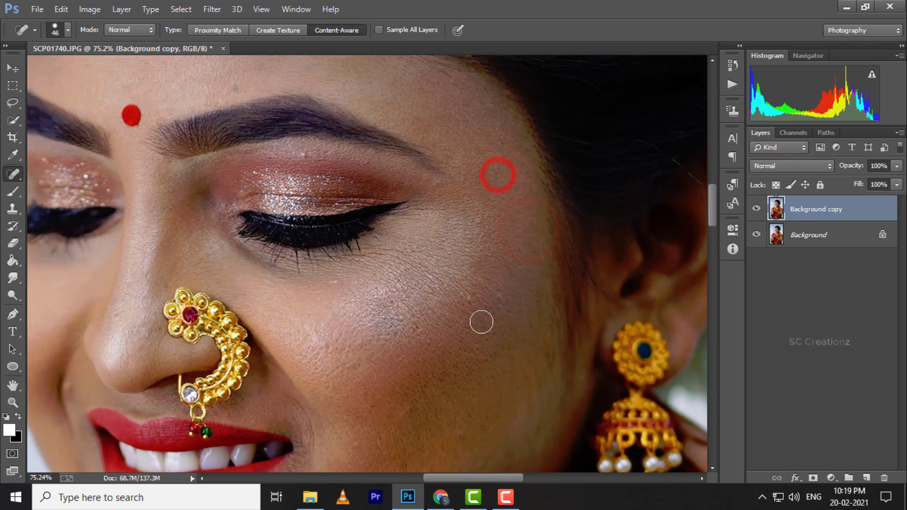
left_click(473, 294)
Heal the forehead spot above the eyebrow, and remove the spots beneath the eyebrow with the brush reduced to 27 px.
scroll(428, 289, "down", 1)
scroll(272, 191, "up", 2)
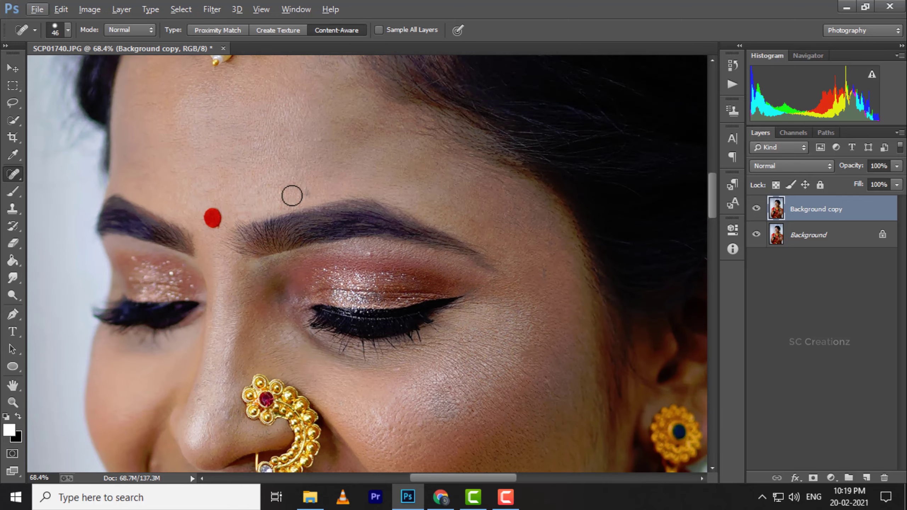
left_click(302, 188)
scroll(381, 265, "up", 3)
right_click(389, 264)
left_click_drag(439, 290, 432, 290)
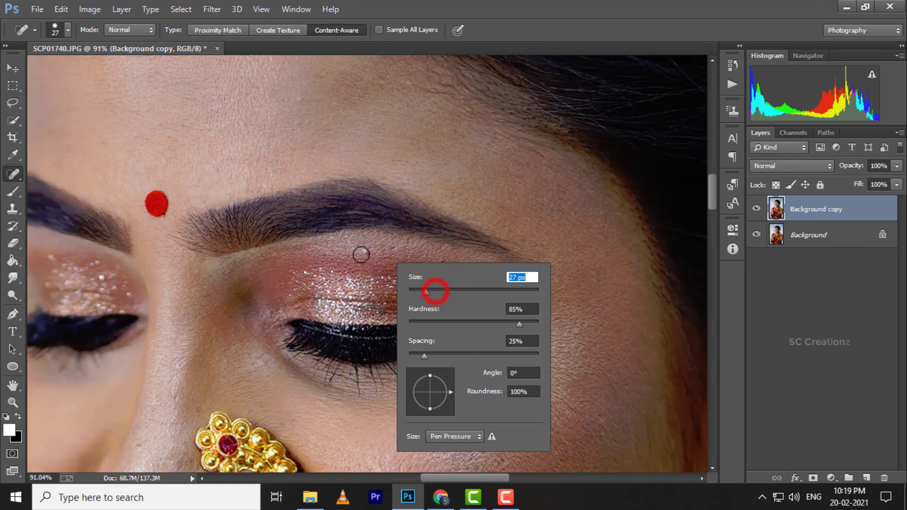
left_click(362, 251)
left_click(436, 257)
Heal the small blemishes along the bridge and tip of the nose.
scroll(486, 273, "down", 3)
scroll(393, 229, "up", 1)
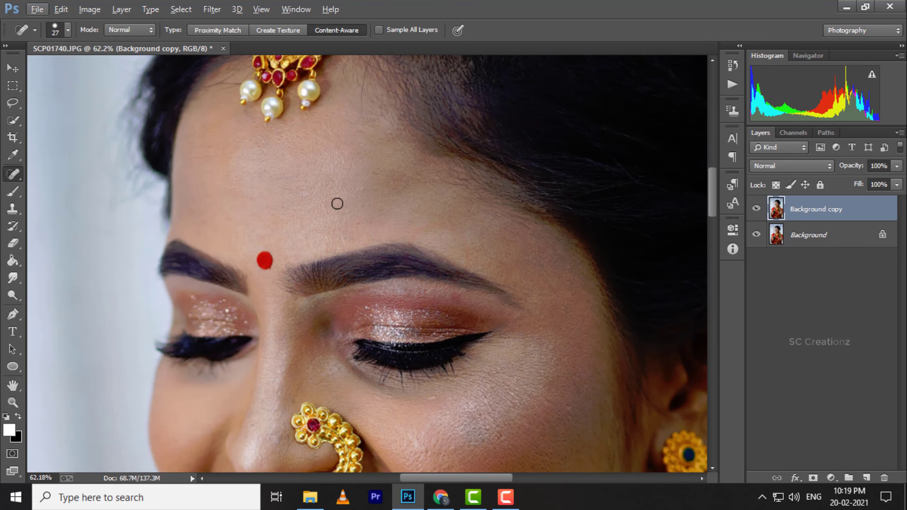
scroll(332, 221, "down", 2)
scroll(302, 304, "up", 3)
left_click(270, 304)
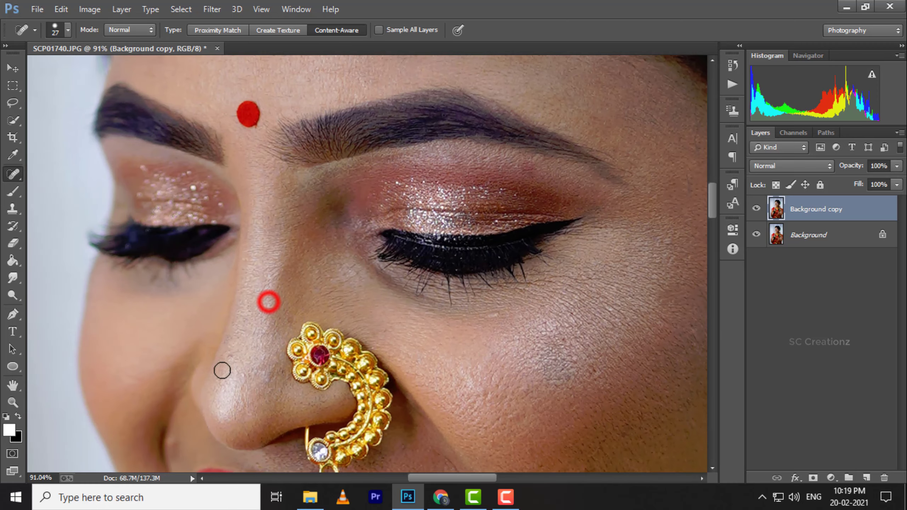
left_click(235, 356)
left_click(270, 377)
left_click(280, 368)
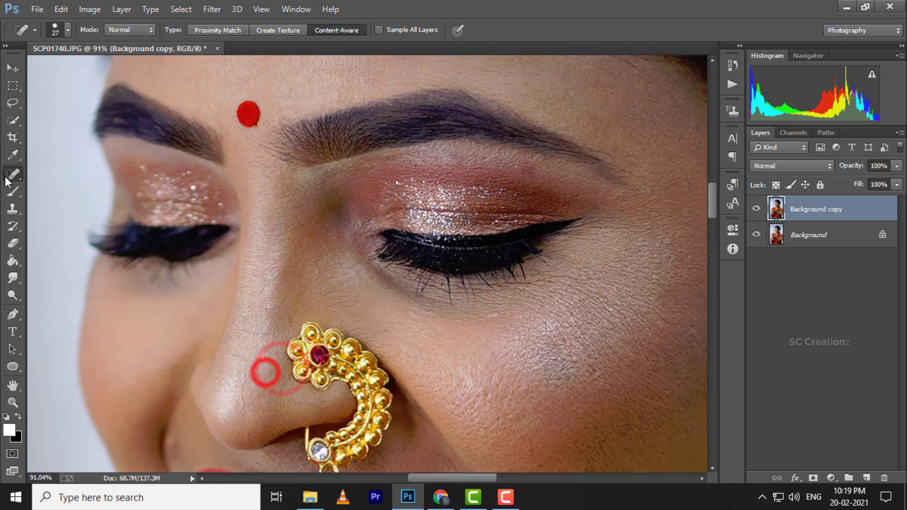
Blend the uneven skin near the inner corner of the eye with Mixer Brush strokes.
right_click(13, 192)
left_click(79, 226)
scroll(325, 259, "up", 2)
mouse_move(324, 245)
left_mouse_down()
mouse_move(327, 183)
mouse_move(318, 255)
mouse_move(343, 173)
left_mouse_up()
left_click_drag(317, 259, 328, 189)
mouse_move(300, 245)
left_mouse_down()
mouse_move(337, 167)
mouse_move(303, 235)
mouse_move(292, 238)
mouse_move(332, 187)
mouse_move(335, 198)
mouse_move(298, 173)
mouse_move(325, 193)
left_mouse_up()
Open the Imagenomic Portraiture filter for the Background copy layer.
left_click(12, 295)
left_click(13, 174)
scroll(337, 238, "down", 14)
left_click(212, 9)
left_click(241, 342)
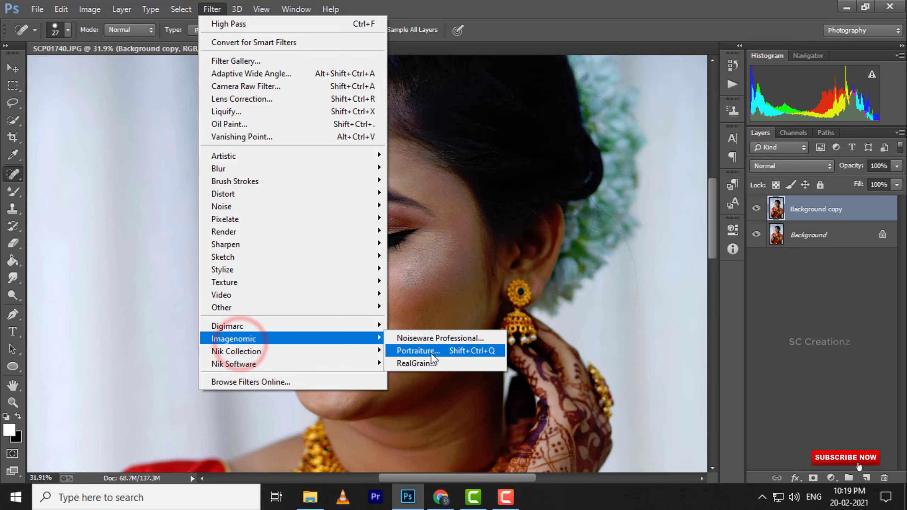
left_click(441, 353)
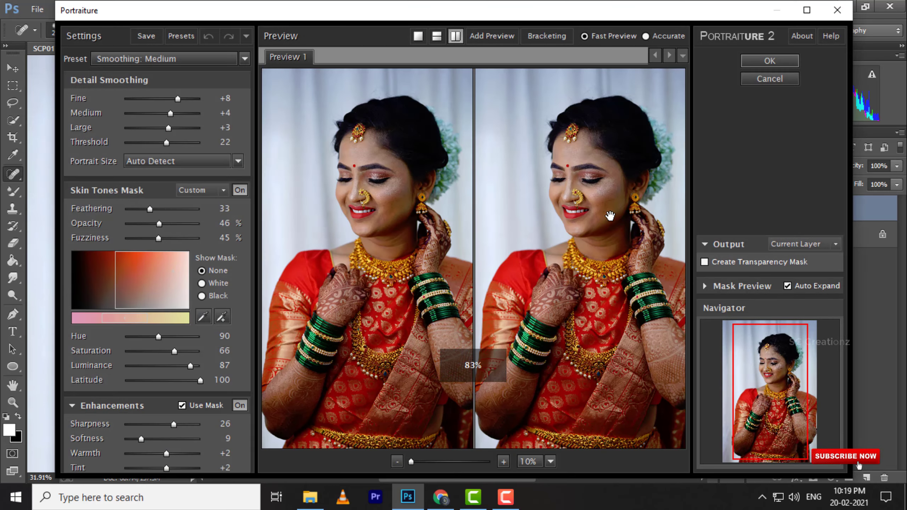
Extend the Portraiture skin tones mask by sampling the skin on the cheek.
scroll(624, 196, "up", 2)
scroll(589, 193, "up", 6)
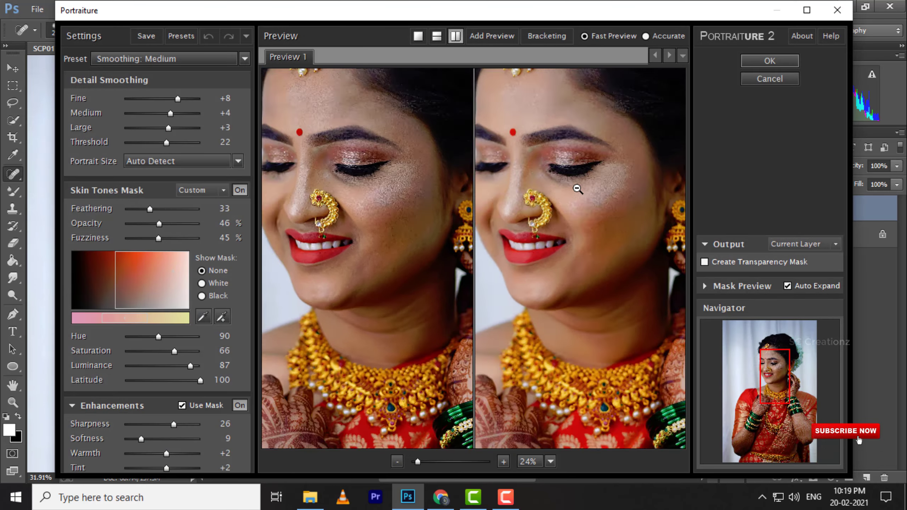
left_click_drag(634, 233, 603, 213)
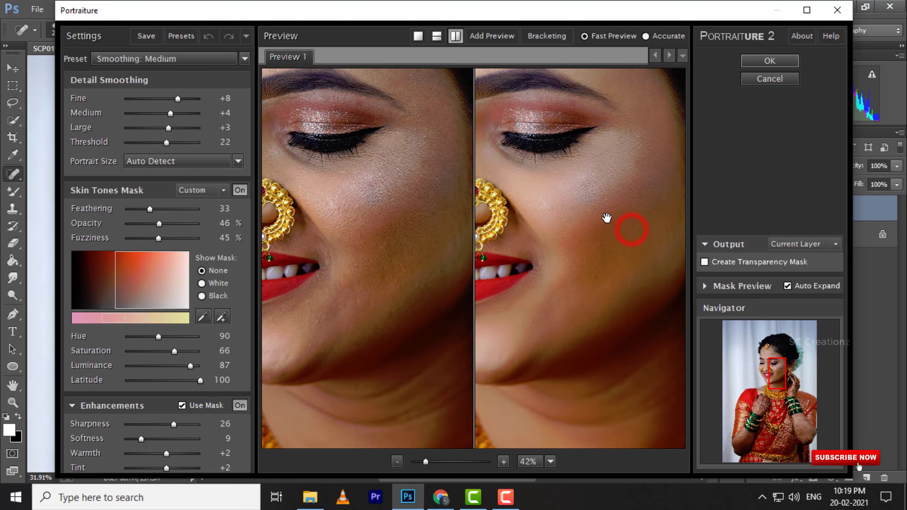
left_click(223, 317)
left_click(569, 205)
Set the Portraiture enhancements to sharpness 27, softness 13 and warmth +3.
left_click_drag(141, 439, 149, 439)
left_click_drag(577, 282, 628, 284)
left_click_drag(171, 424, 174, 454)
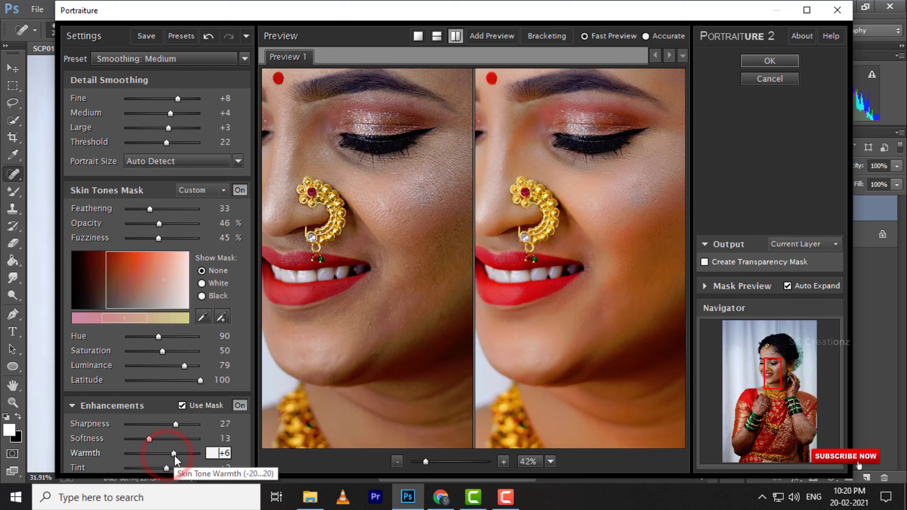
right_click(518, 285)
left_click(562, 241)
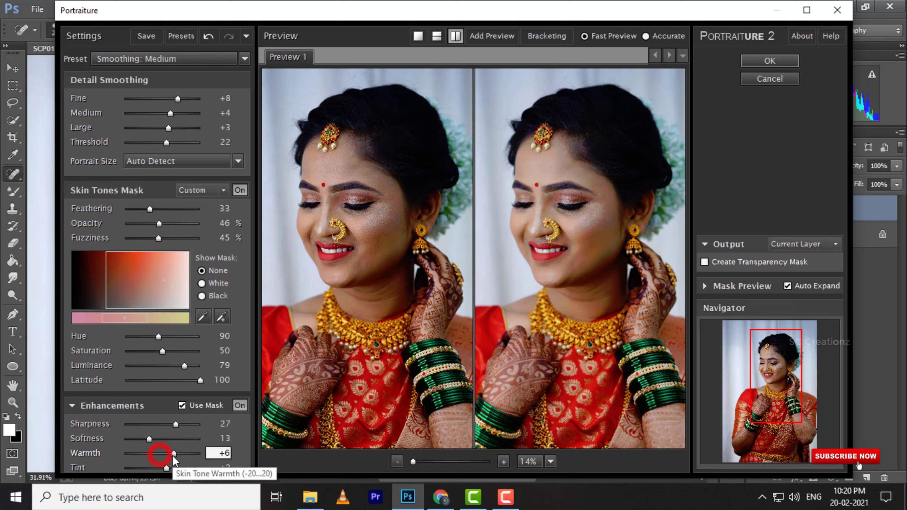
mouse_move(174, 458)
left_mouse_down()
mouse_move(196, 463)
mouse_move(168, 461)
left_mouse_up()
Refine the hue and saturation of the skin tones mask and resample the skin on the cheek.
left_click(585, 239)
mouse_move(163, 351)
left_mouse_down()
mouse_move(153, 352)
mouse_move(164, 343)
left_mouse_up()
left_click(222, 316)
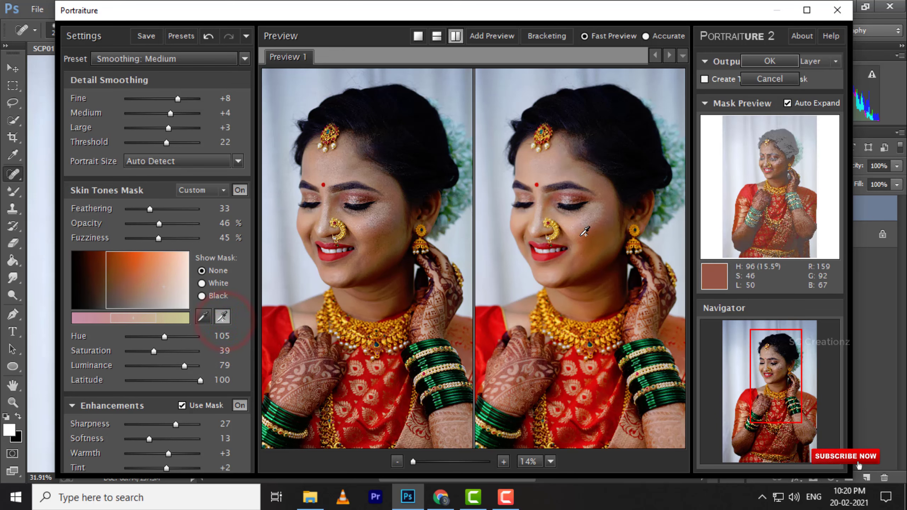
left_click(581, 234)
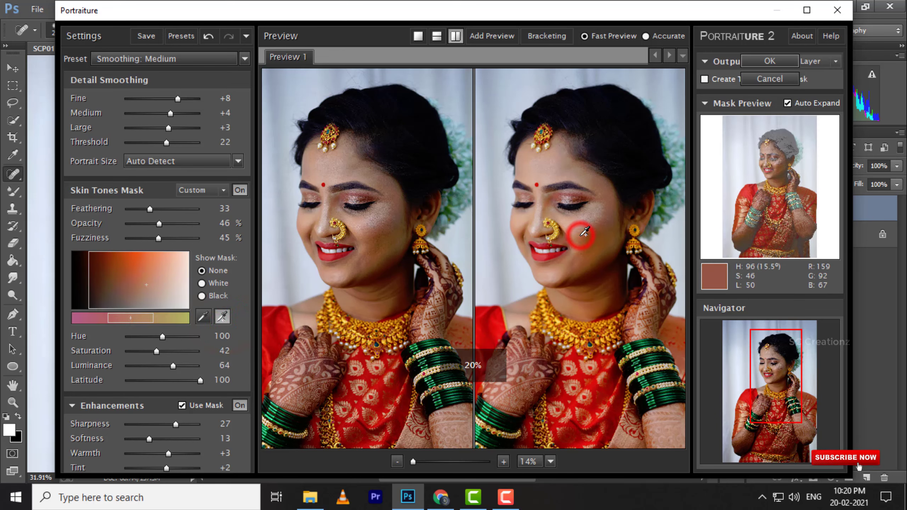
Set the medium detail smoothing to +6 and apply the Portraiture filter.
left_click(174, 113)
left_click_drag(174, 113, 178, 113)
left_click(222, 316)
scroll(579, 227, "up", 5)
left_click(588, 264)
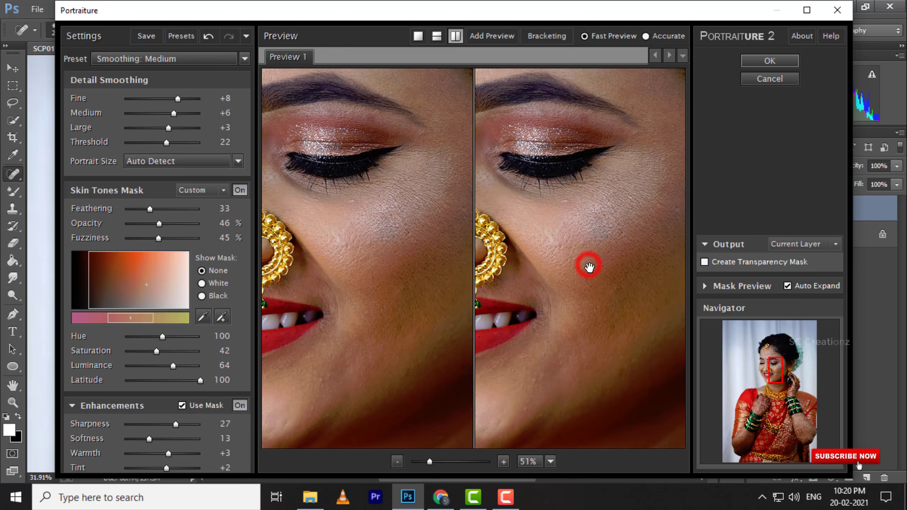
left_click(589, 265)
left_click(777, 61)
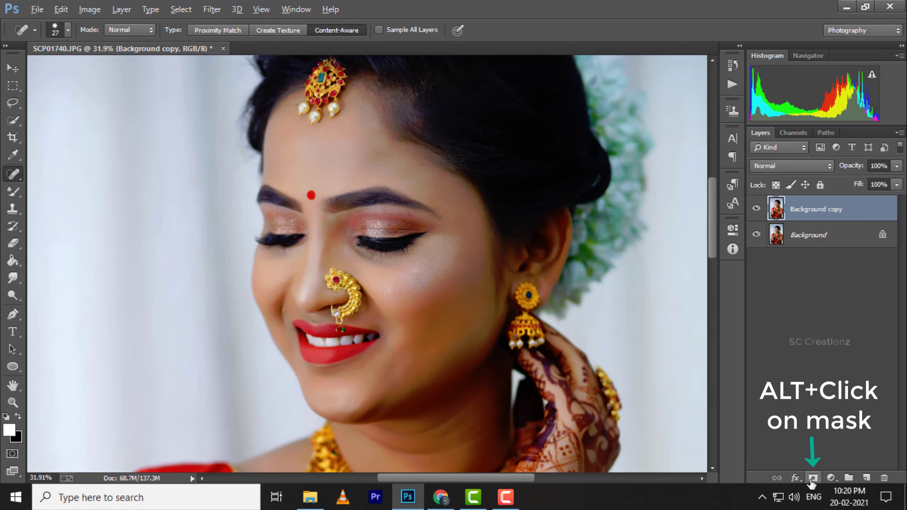
Add a black layer mask to the Background copy layer and activate the Brush tool.
left_click(812, 478, "alt")
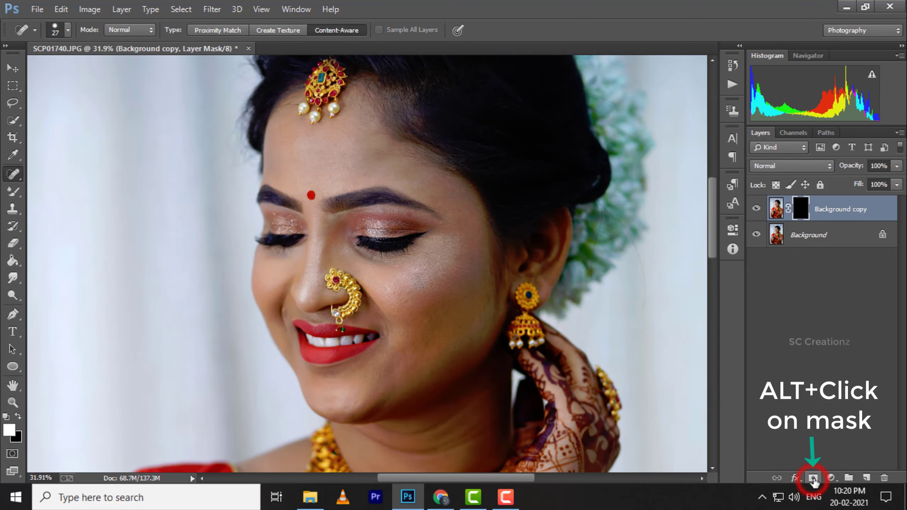
right_click(14, 195)
left_click(64, 194)
Paint white on the mask over the forehead, temple, nose and upper cheek to reveal the smoothed skin.
scroll(346, 135, "up", 4)
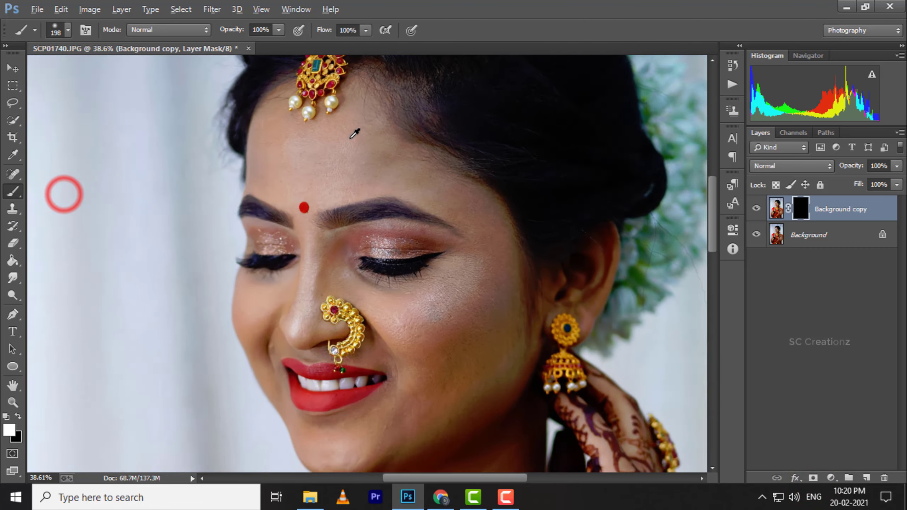
mouse_move(357, 151)
left_mouse_down()
mouse_move(288, 167)
mouse_move(273, 141)
mouse_move(253, 134)
mouse_move(389, 171)
mouse_move(364, 135)
mouse_move(518, 248)
mouse_move(528, 277)
left_mouse_up()
scroll(486, 213, "down", 2)
mouse_move(453, 175)
left_mouse_down()
mouse_move(494, 219)
mouse_move(510, 262)
mouse_move(509, 312)
mouse_move(502, 287)
left_mouse_up()
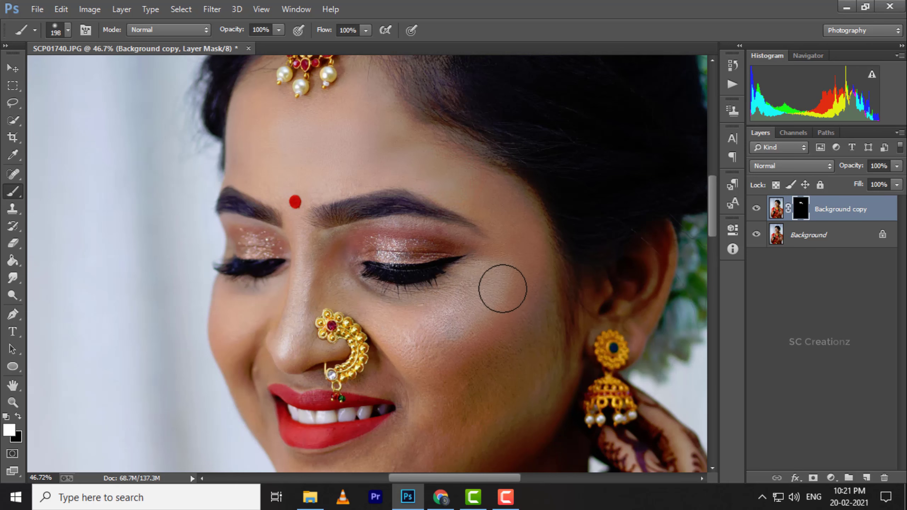
scroll(504, 285, "down", 4)
mouse_move(519, 245)
left_mouse_down()
mouse_move(462, 359)
mouse_move(516, 315)
mouse_move(504, 367)
mouse_move(482, 288)
mouse_move(465, 271)
mouse_move(499, 240)
mouse_move(419, 284)
mouse_move(366, 267)
mouse_move(326, 233)
mouse_move(323, 202)
mouse_move(295, 300)
left_mouse_up()
left_click_drag(295, 299, 294, 301)
left_click(418, 296)
Reveal the smoothing on the lower cheek, jaw, neck and shoulder, and compare the result with the layer hidden.
scroll(449, 345, "down", 3)
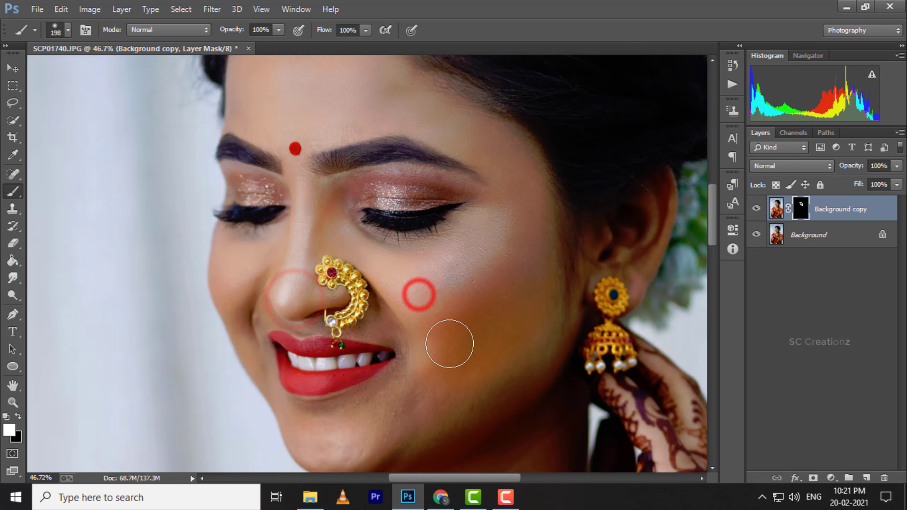
mouse_move(454, 307)
left_mouse_down()
mouse_move(421, 378)
mouse_move(516, 326)
mouse_move(545, 270)
mouse_move(492, 343)
left_mouse_up()
scroll(464, 357, "down", 8)
left_click_drag(421, 386, 469, 411)
scroll(439, 401, "down", 3)
left_click_drag(423, 342, 441, 352)
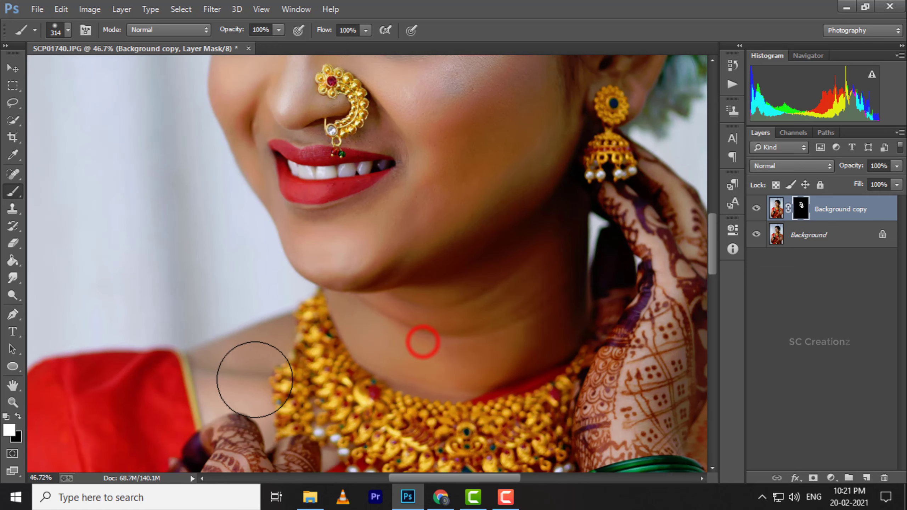
left_click_drag(255, 379, 246, 377)
scroll(358, 350, "down", 11)
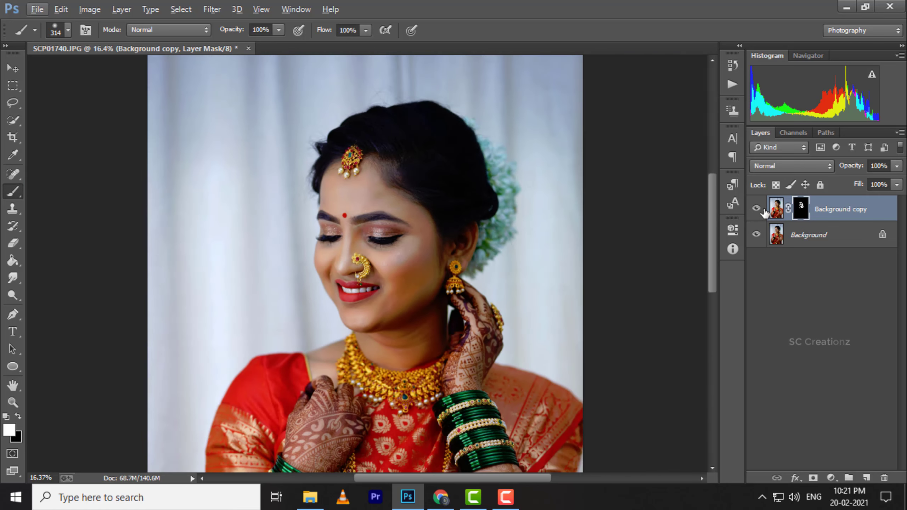
left_click(756, 209)
left_click(757, 209)
Blend the skin tones on the chin and cheek of the Background copy layer with the Mixer Brush.
scroll(416, 278, "down", 1)
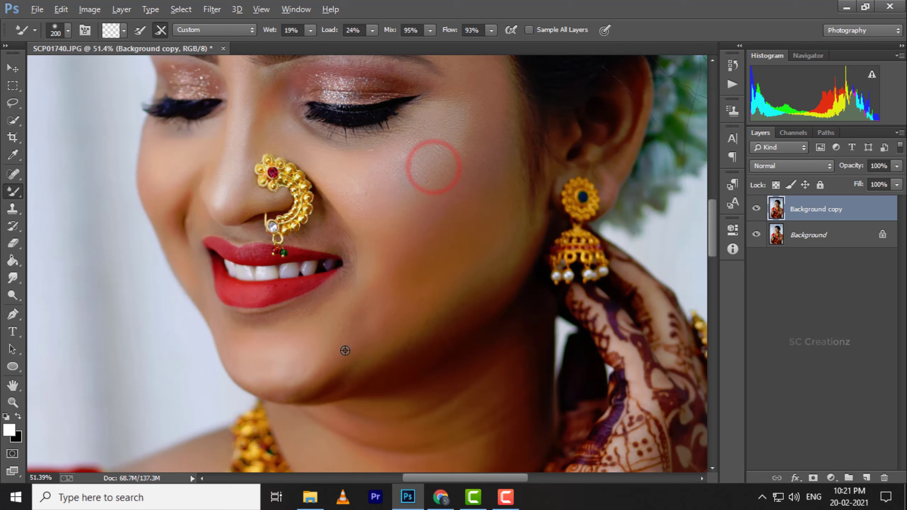
left_click(277, 335)
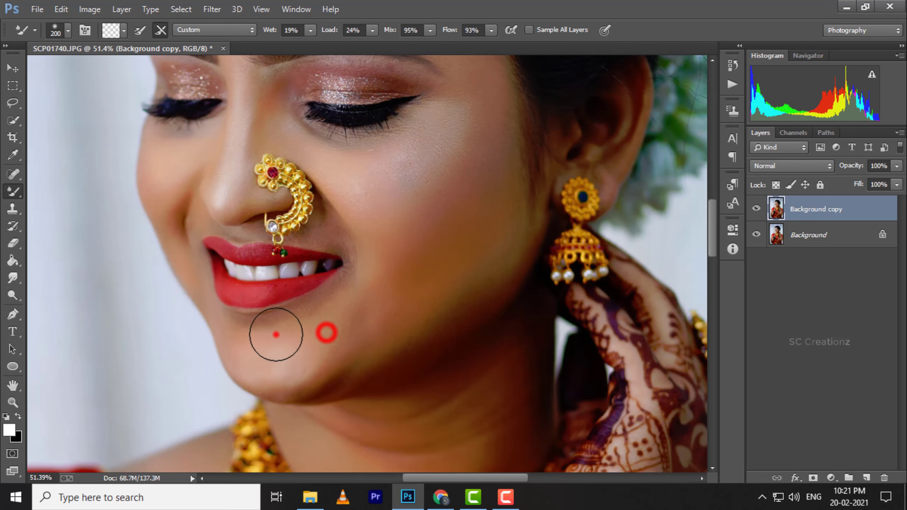
left_click(302, 336)
left_click(368, 180)
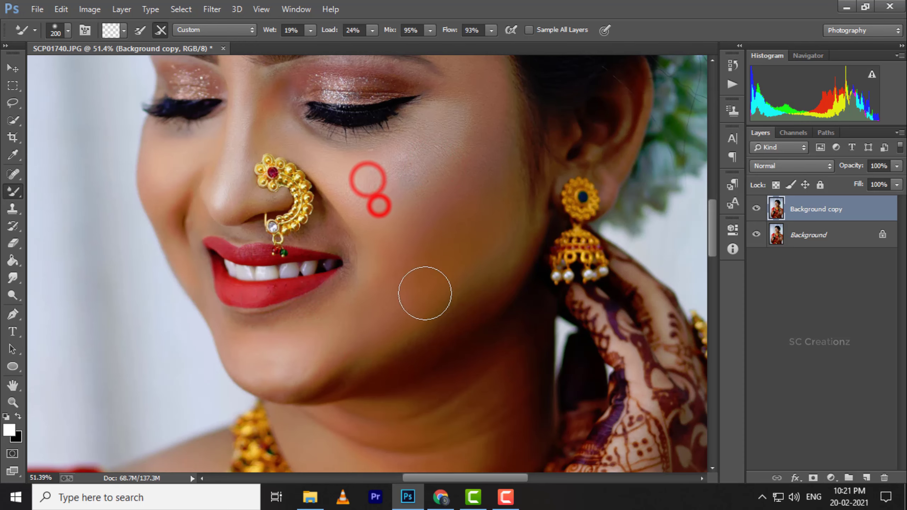
scroll(446, 295, "down", 5)
scroll(448, 297, "down", 3)
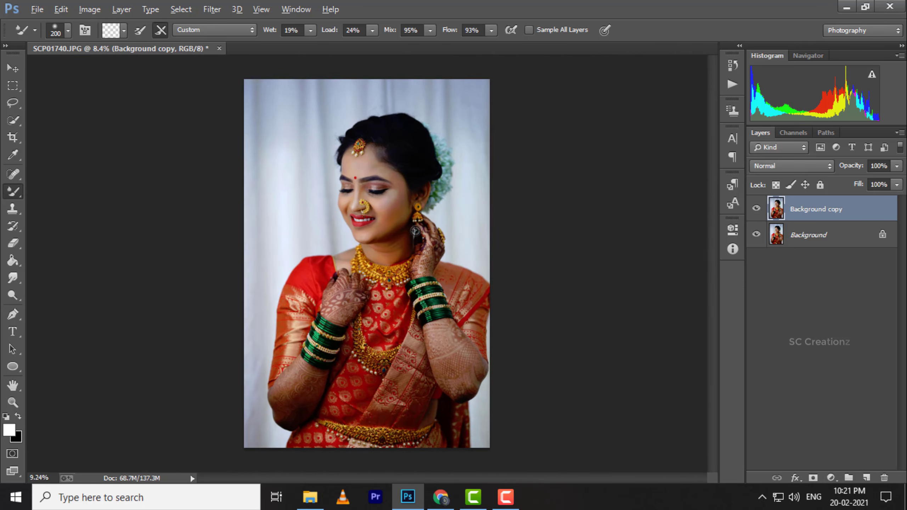
Darken the shiny highlight on the cheek with the Burn tool at 202 px and 9% exposure.
scroll(390, 198, "up", 8)
right_click(12, 295)
left_click(74, 306)
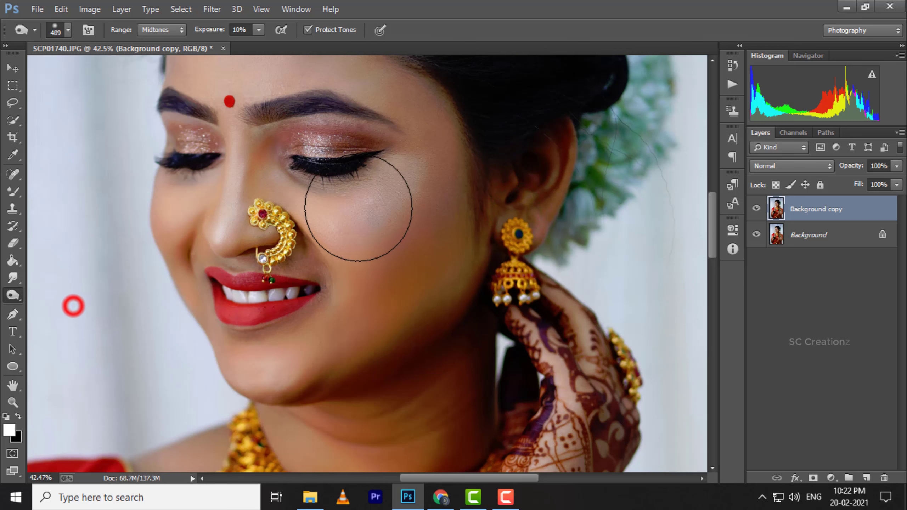
right_click(439, 204)
left_click(564, 234)
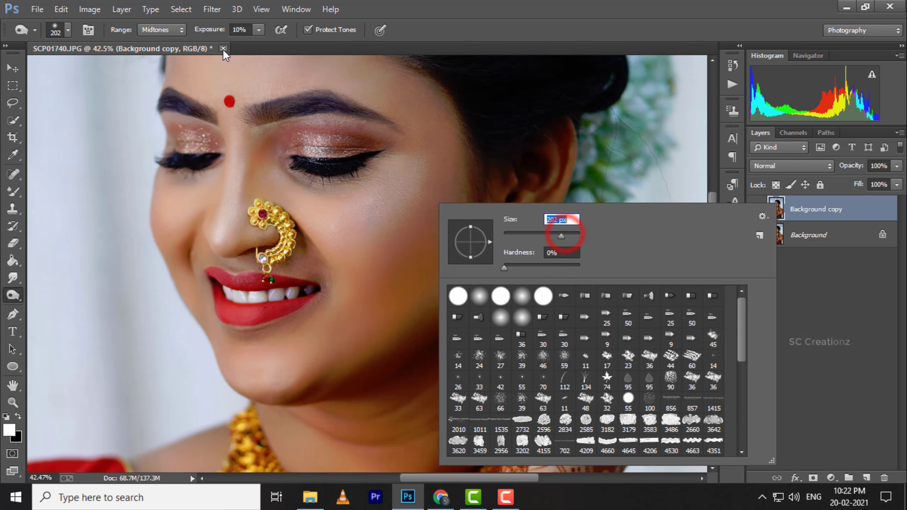
left_click_drag(217, 32, 215, 32)
mouse_move(401, 186)
left_mouse_down()
mouse_move(364, 223)
mouse_move(394, 206)
left_mouse_up()
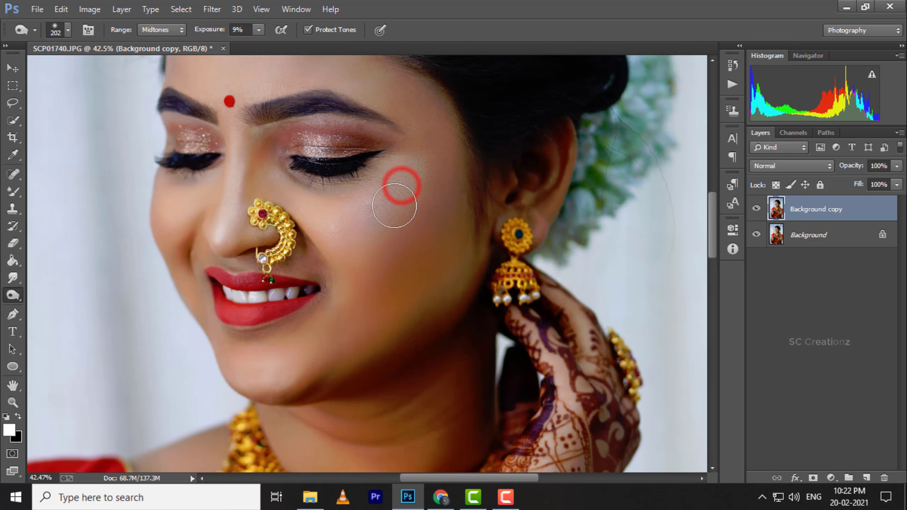
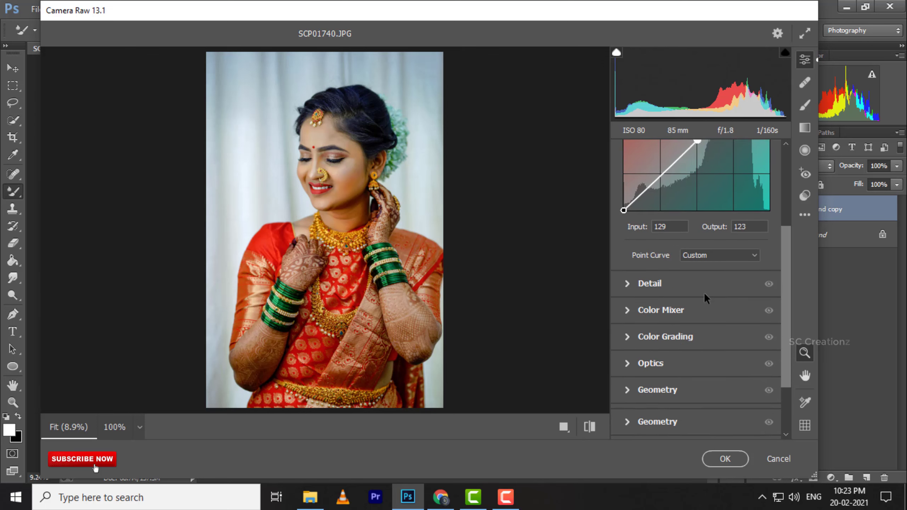
Set the Oranges hue to +46 in the HSL Color Mixer.
left_click(639, 314)
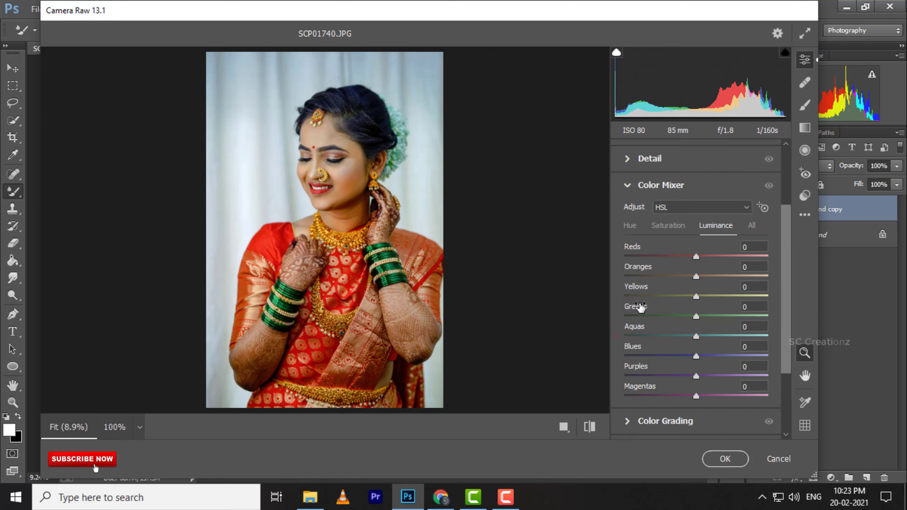
left_click(625, 226)
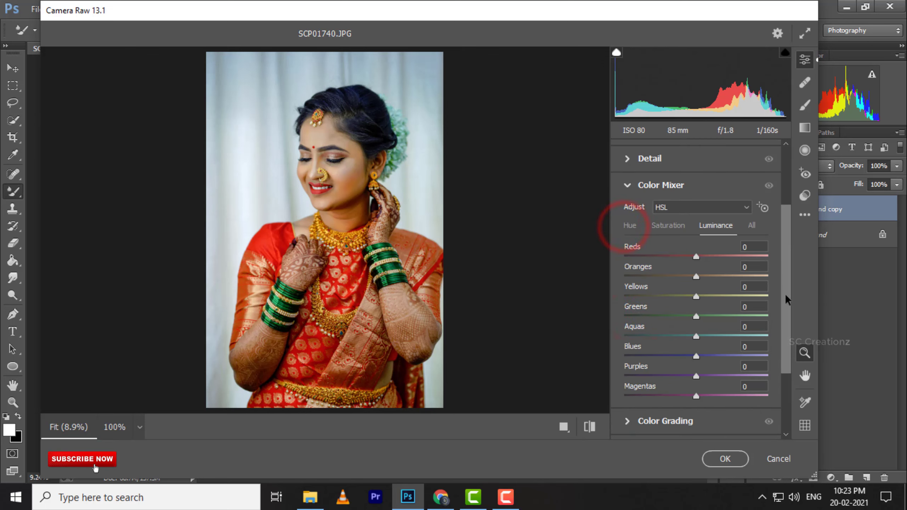
left_click(629, 226)
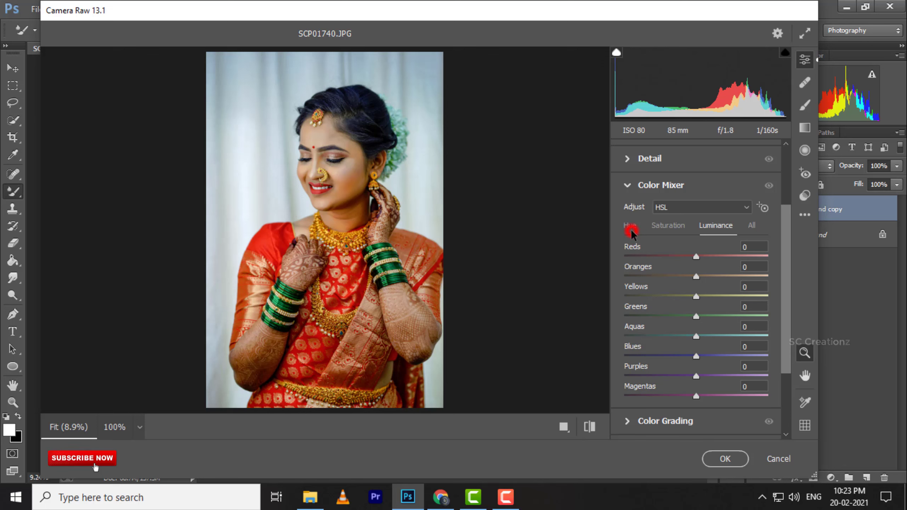
left_click_drag(697, 276, 729, 288)
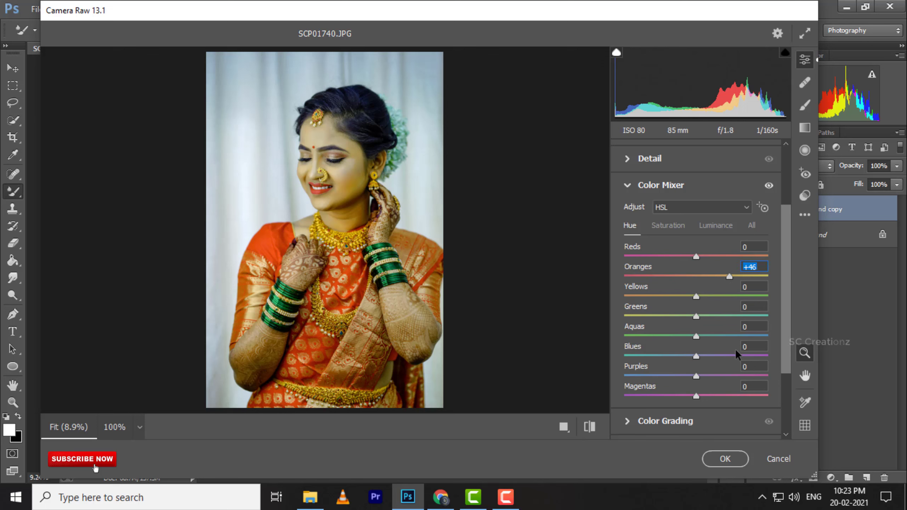
Set the Color Mixer saturation to +11 for Oranges, -62 for Aquas and -26 for Blues, and also reduce Greens and Yellows.
left_click(667, 225)
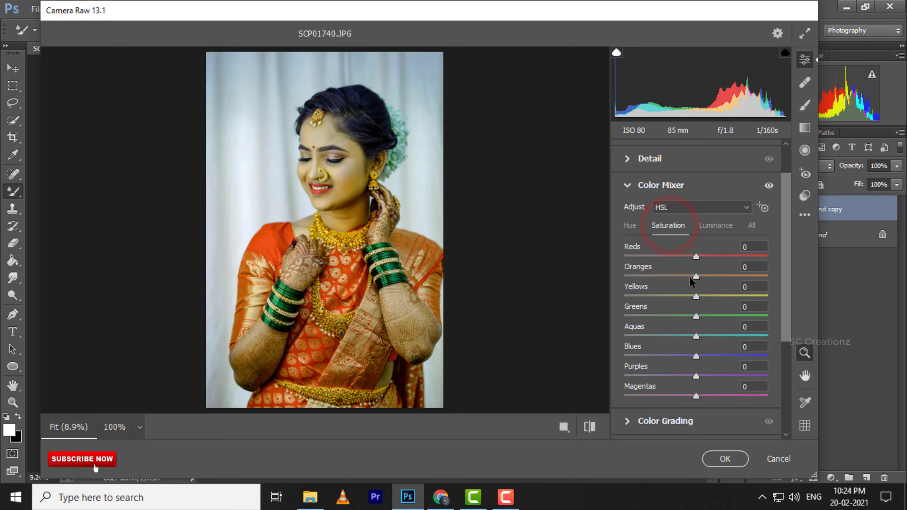
left_click_drag(696, 277, 704, 279)
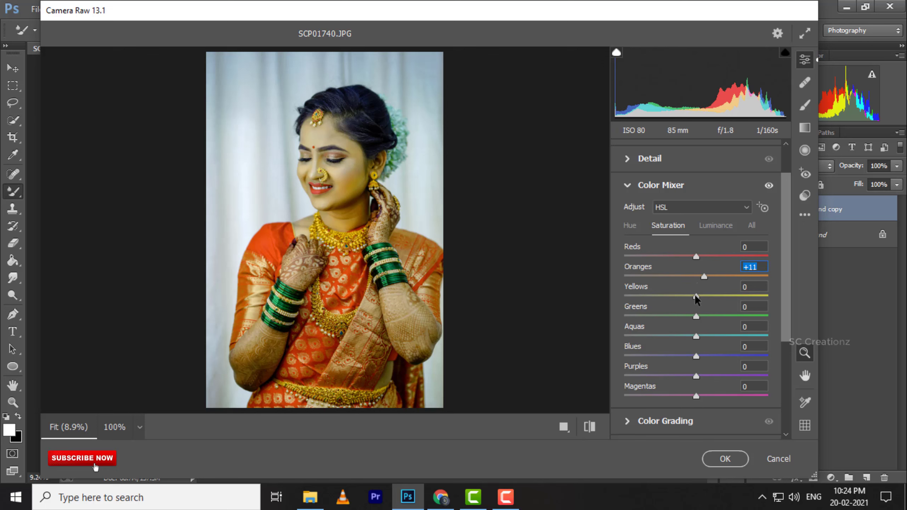
left_click_drag(692, 335, 677, 358)
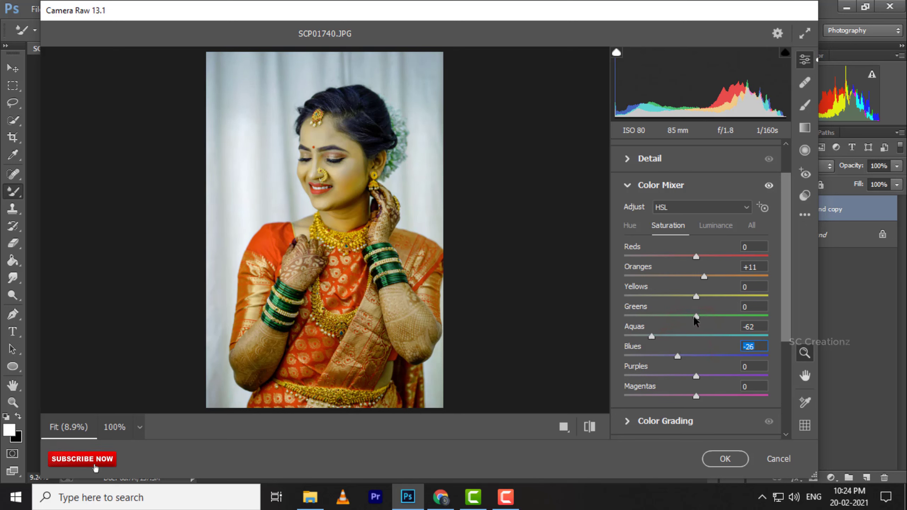
left_click_drag(695, 316, 658, 296)
Set the Color Mixer luminance to Reds -17, Oranges +19, Yellows -15, Greens -50, Aquas -69 and Blues -53.
left_click(709, 227)
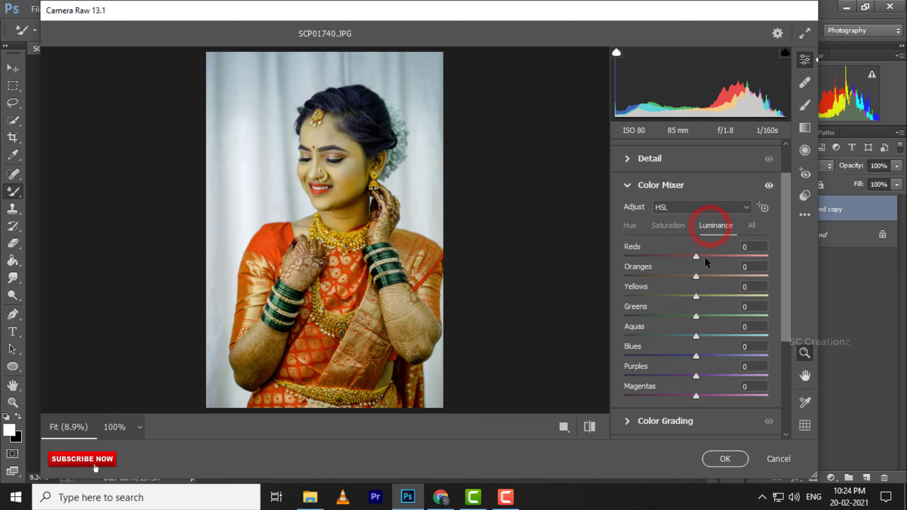
left_click_drag(696, 256, 708, 277)
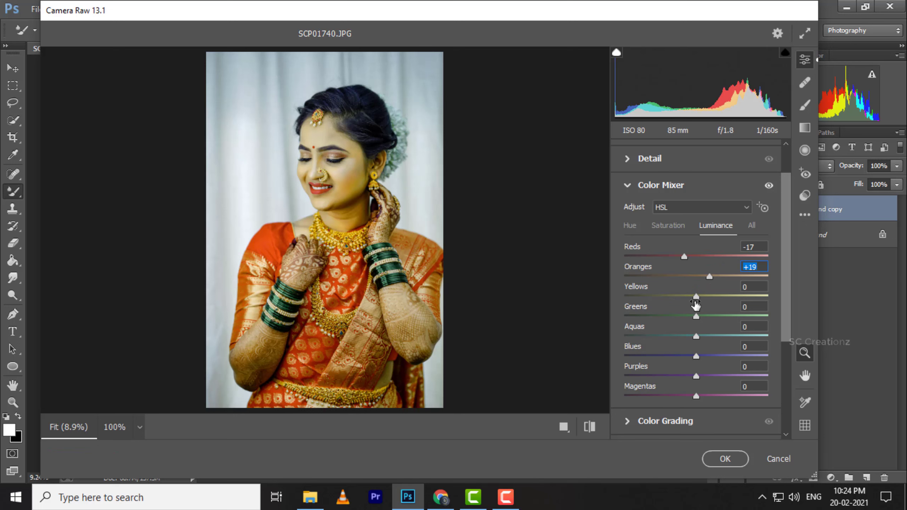
left_click_drag(687, 319, 675, 304)
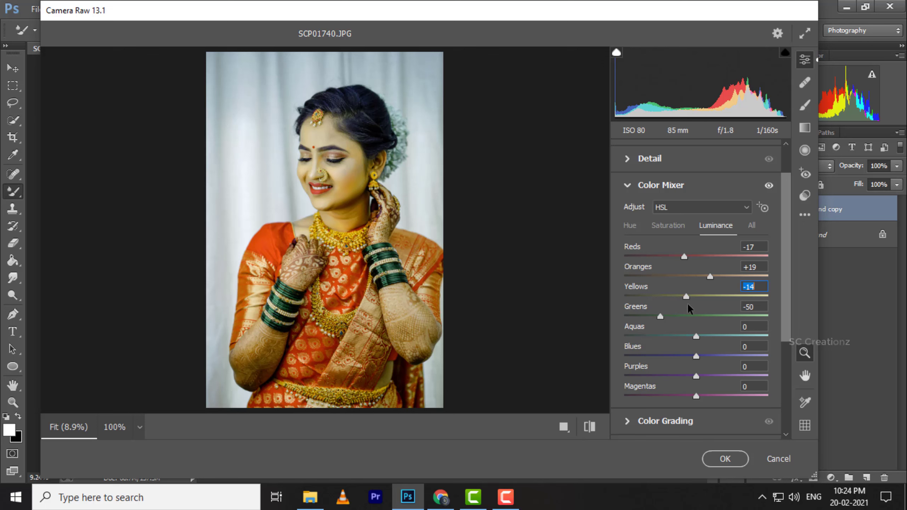
left_click_drag(689, 310, 659, 357)
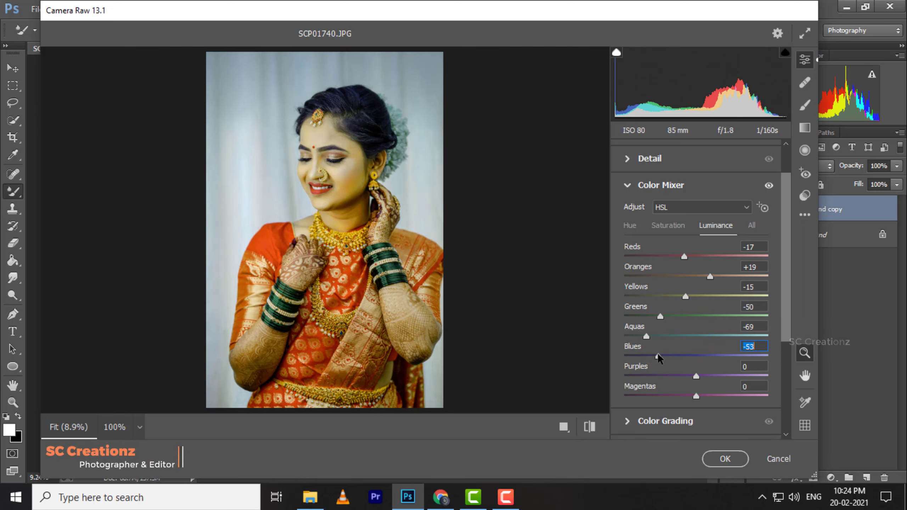
Calibrate the Red Primary to hue +12 and saturation -7, and the Green Primary to hue +33 and saturation -4.
scroll(660, 357, "down", 5)
left_click(646, 425)
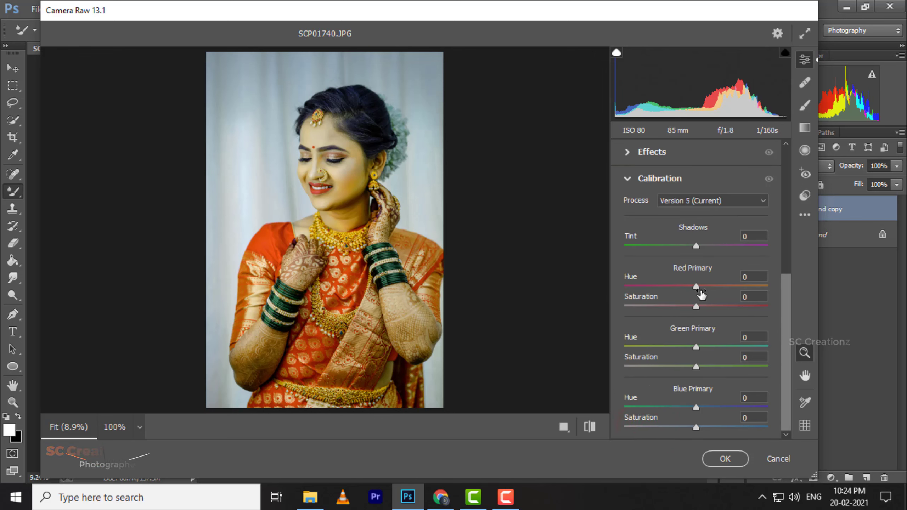
left_click_drag(695, 286, 686, 309)
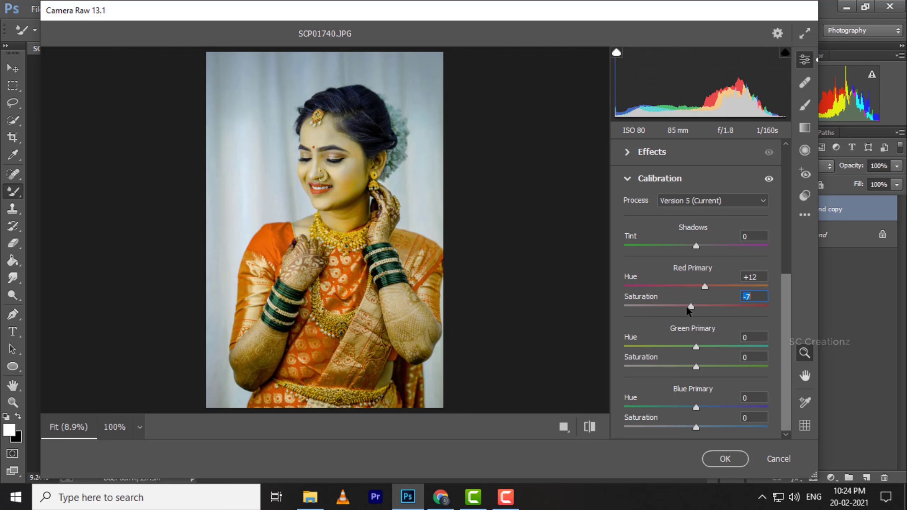
mouse_move(705, 345)
left_mouse_down()
mouse_move(754, 345)
mouse_move(717, 348)
left_mouse_up()
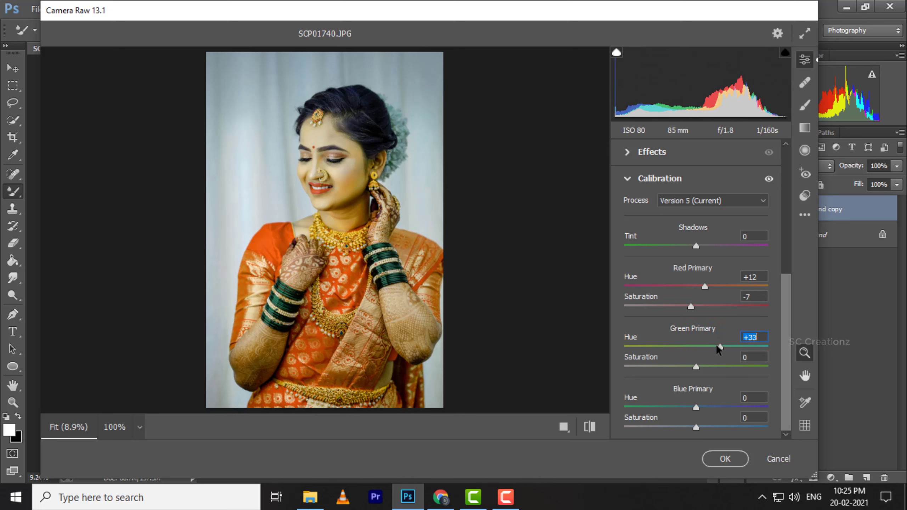
left_click_drag(698, 368, 693, 368)
Calibrate the Blue Primary to hue -69 and saturation -47.
left_click_drag(691, 405, 638, 407)
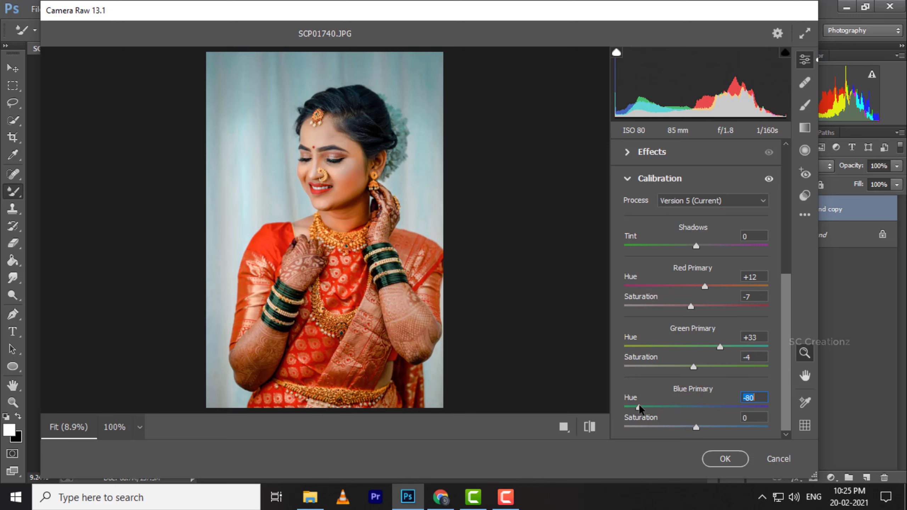
left_click_drag(642, 408, 646, 409)
left_click_drag(692, 427, 659, 428)
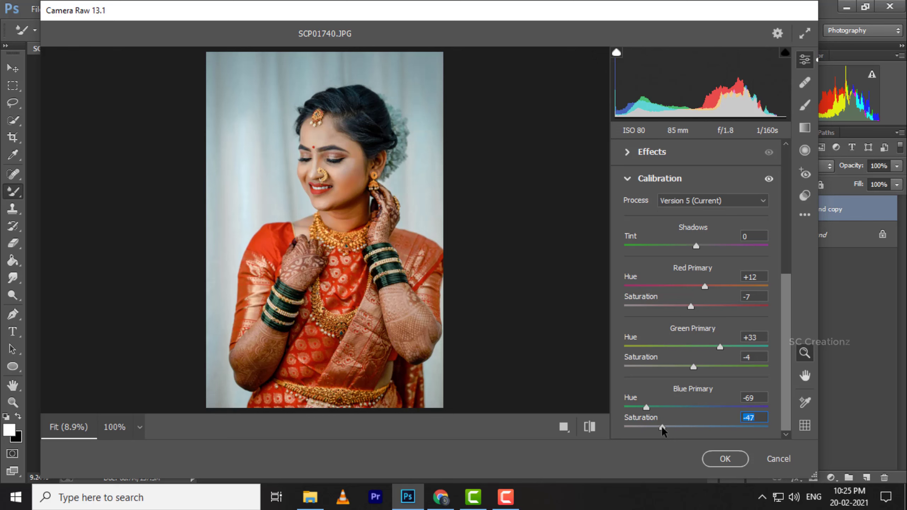
In Color Grading, set the midtone luminance to 14 and the shadow luminance to 12, and slightly lower the highlight luminance.
scroll(683, 375, "up", 10)
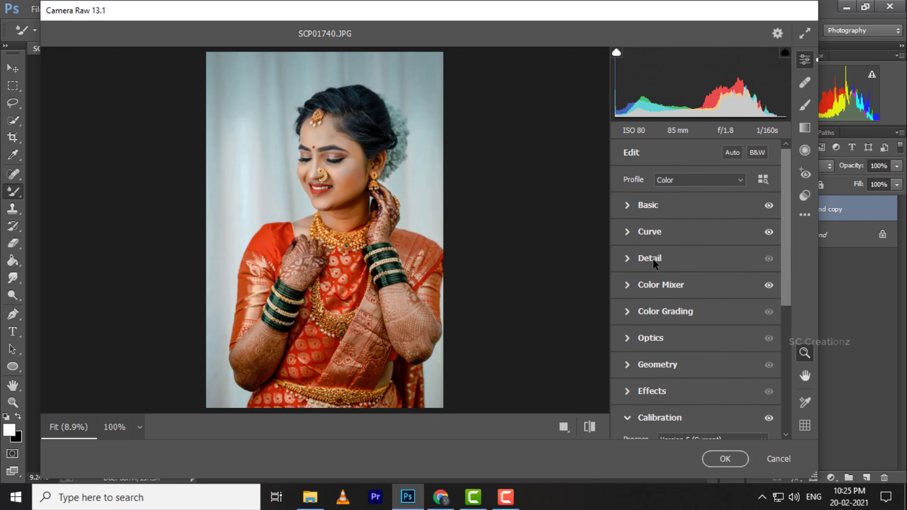
left_click(647, 302)
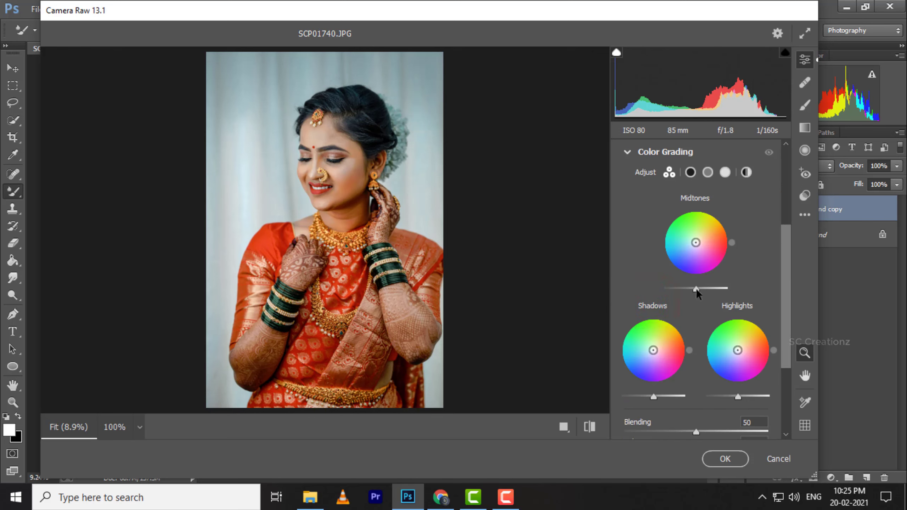
left_click_drag(695, 288, 699, 289)
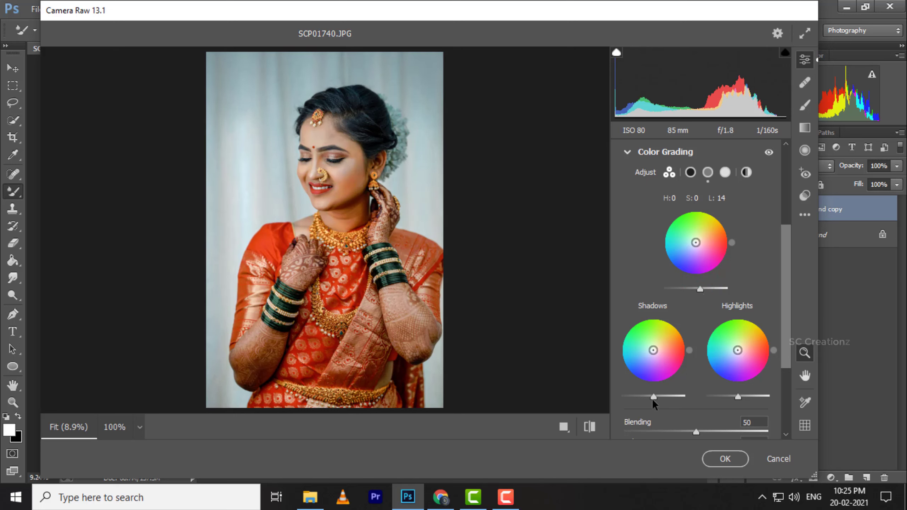
mouse_move(653, 397)
left_mouse_down()
mouse_move(640, 397)
mouse_move(657, 396)
left_mouse_up()
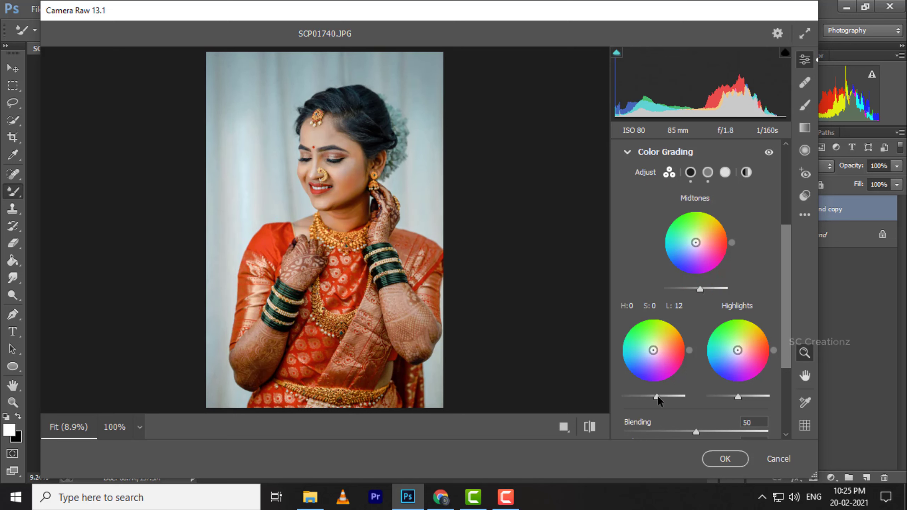
left_click_drag(734, 397, 730, 398)
Open the Curve adjustments on the red channel's point curve.
scroll(689, 273, "up", 5)
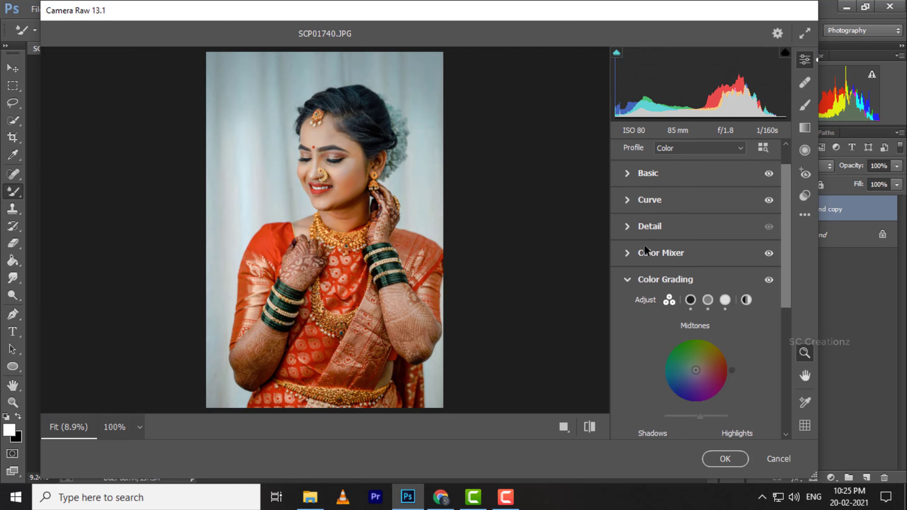
left_click(639, 227)
left_click(636, 234)
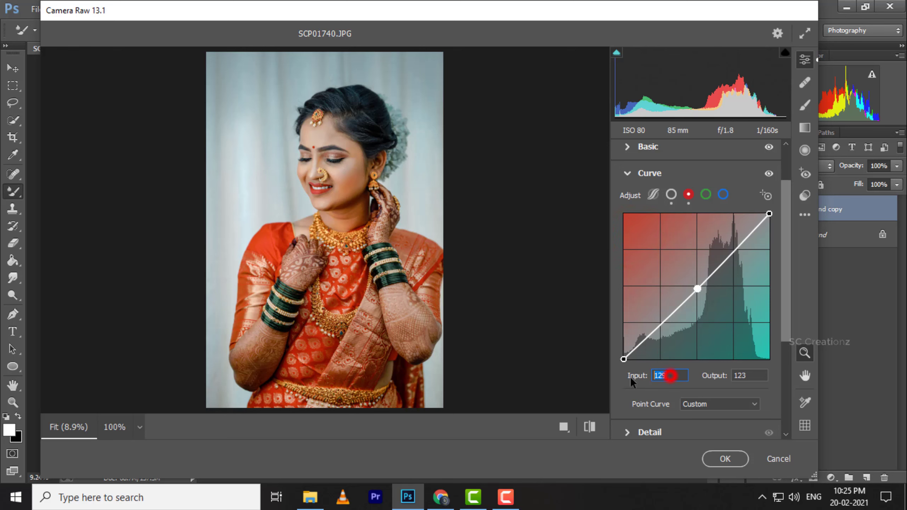
type("0")
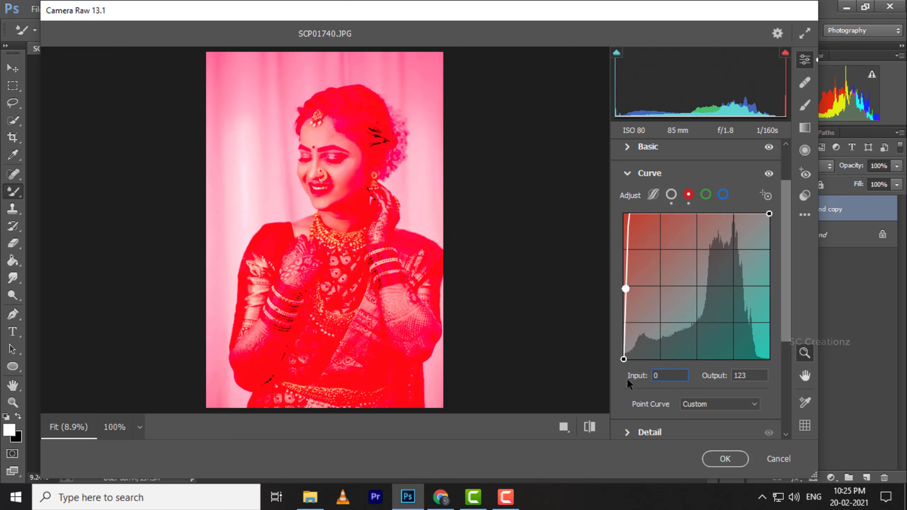
key("Return")
left_click(509, 291)
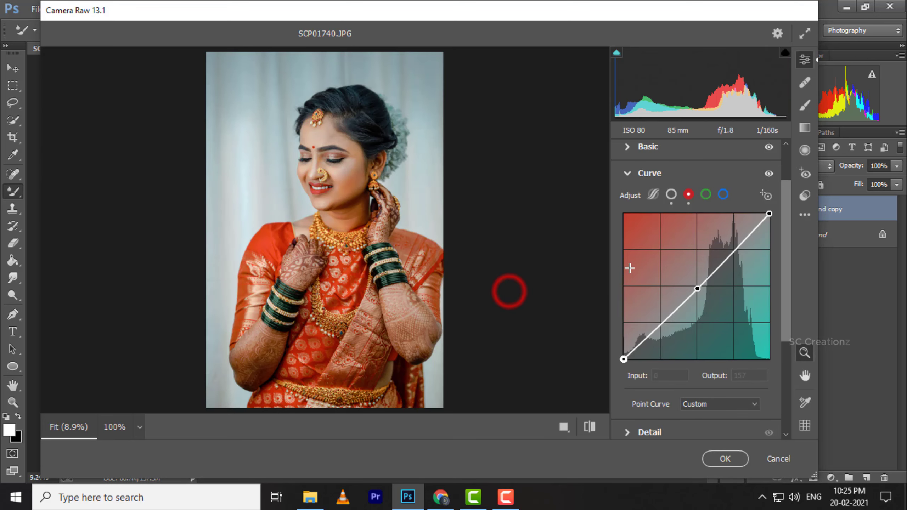
Move the red curve's midpoint to input 129, output 126, and place an RGB curve midpoint at input 125, output 130.
left_click(698, 289)
left_click_drag(697, 289, 697, 287)
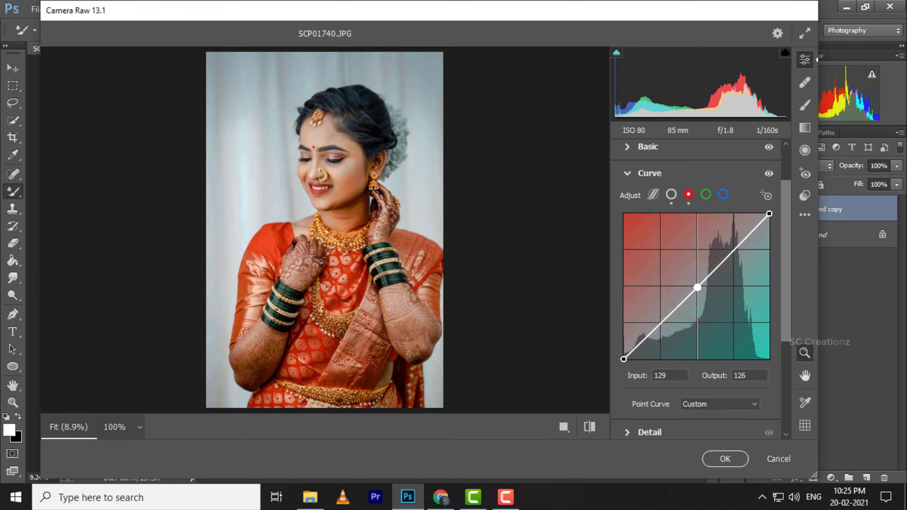
left_click(671, 195)
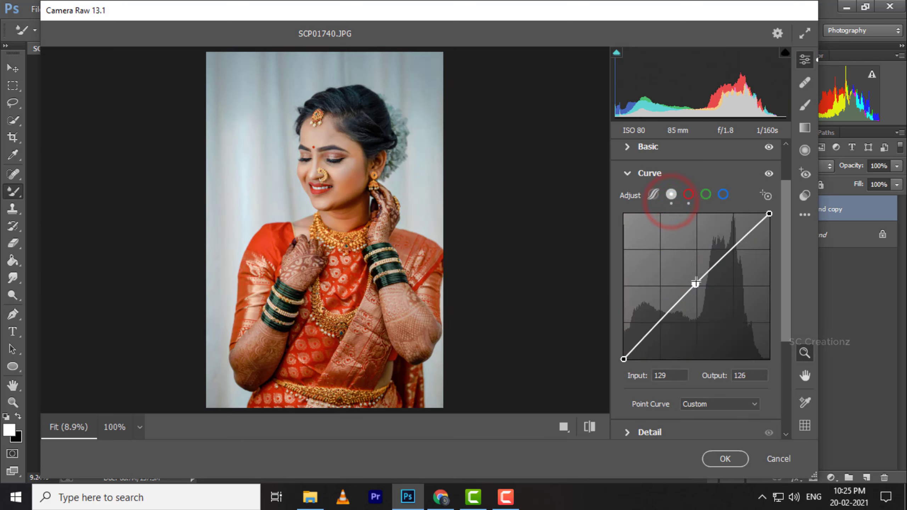
left_click(697, 283)
left_click_drag(697, 283, 695, 284)
Set the Blue Primary saturation to -44 in the Calibration settings.
scroll(650, 415, "down", 5)
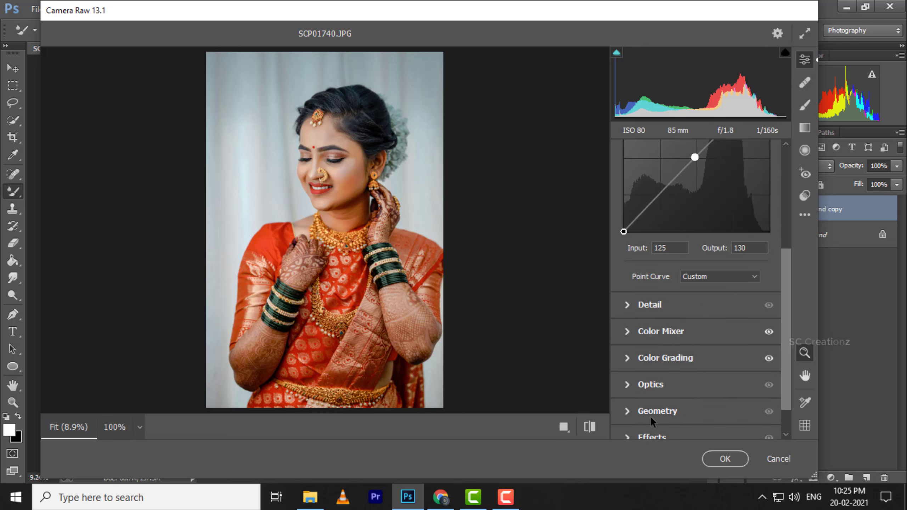
left_click(644, 430)
left_click_drag(662, 427, 663, 431)
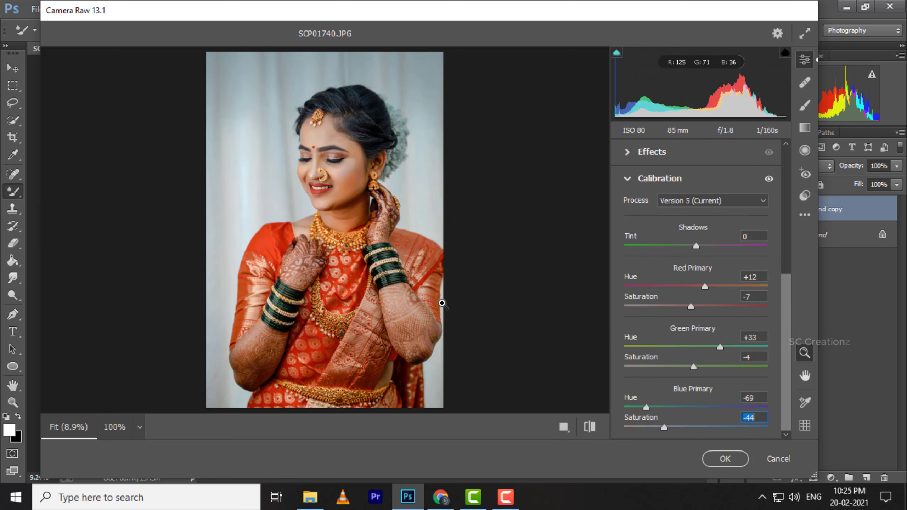
Compare the graded portrait with its default settings several times.
left_click(589, 428)
left_click(589, 429)
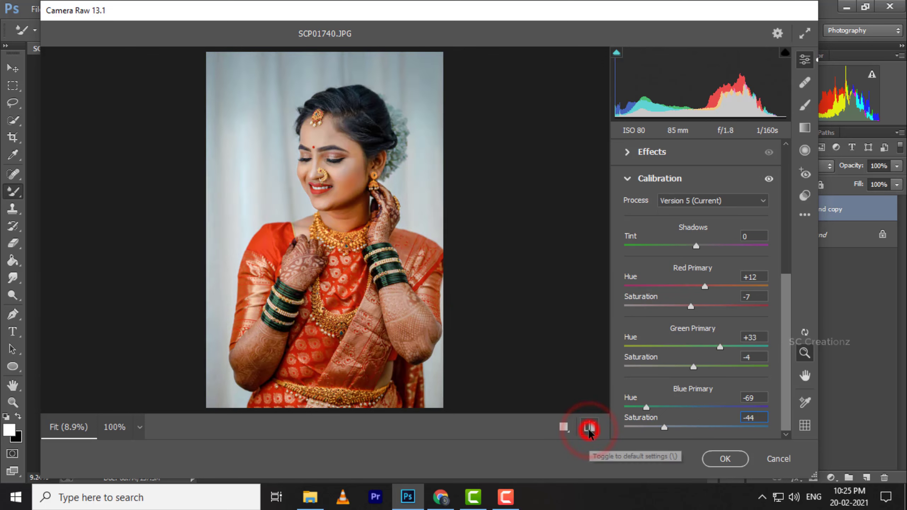
left_click(589, 429)
left_click(589, 428)
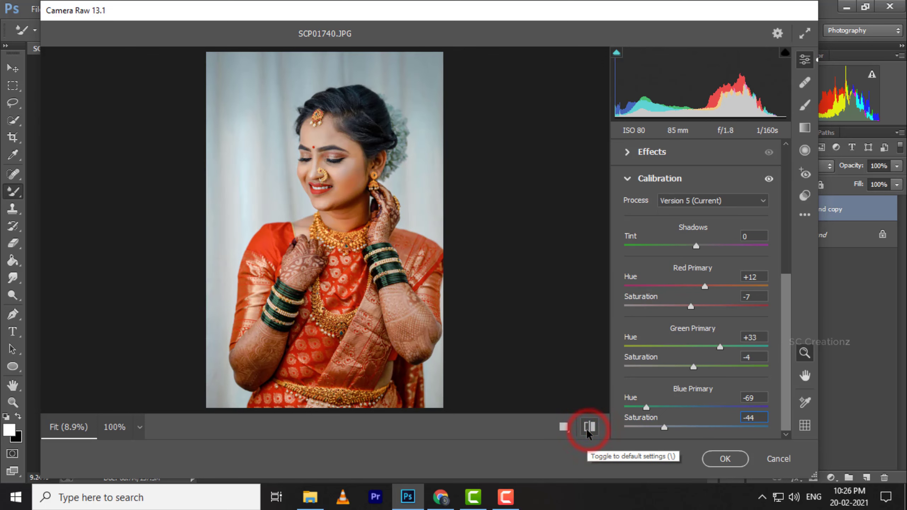
left_click(589, 429)
left_click(589, 429)
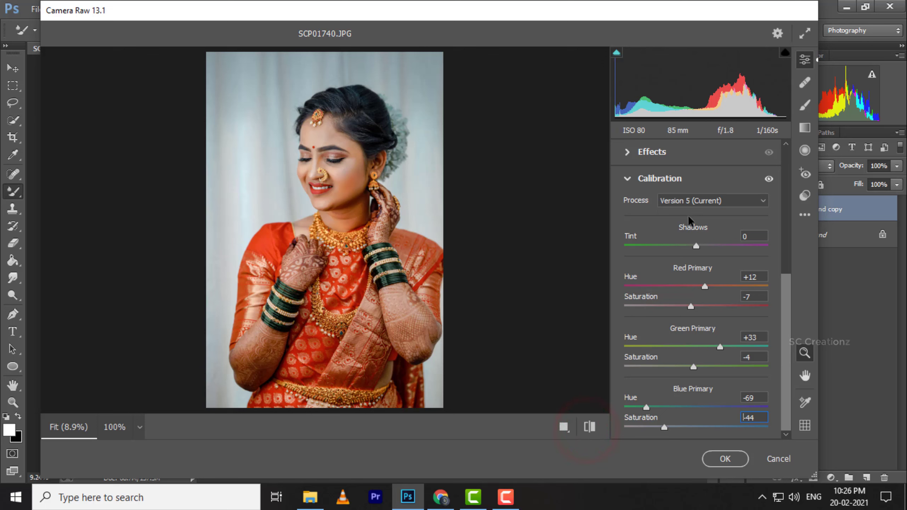
Set Shadows to +31 and Clarity to +20 in the Basic adjustments, comparing the portrait with its default settings.
scroll(678, 215, "up", 10)
left_click(639, 152)
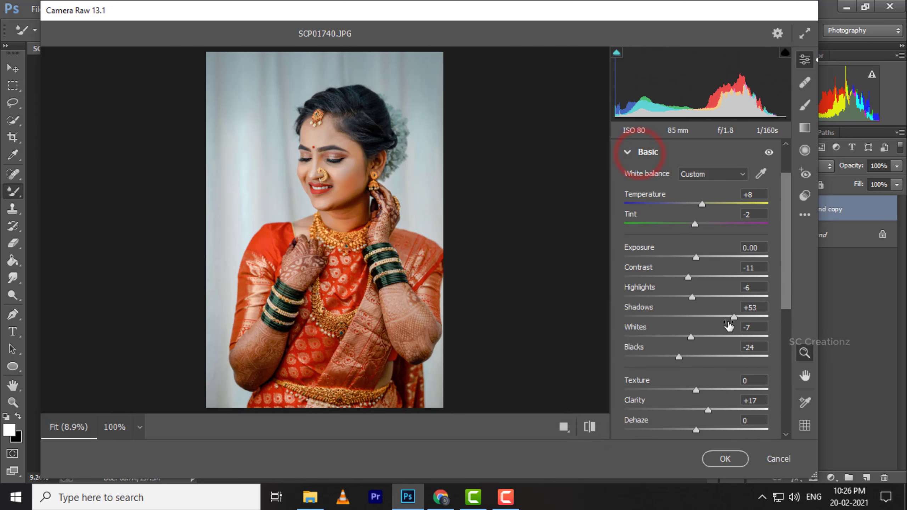
mouse_move(731, 317)
left_mouse_down()
mouse_move(698, 318)
mouse_move(716, 320)
left_mouse_up()
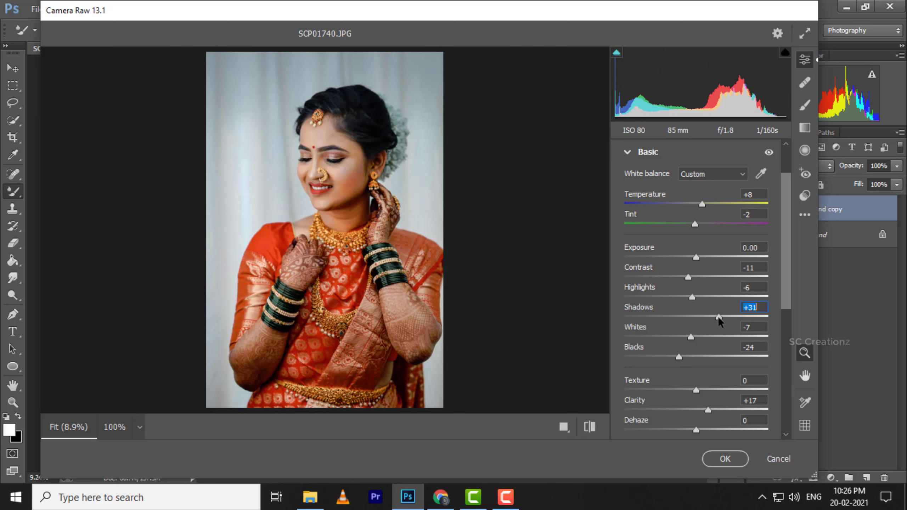
left_click(589, 427)
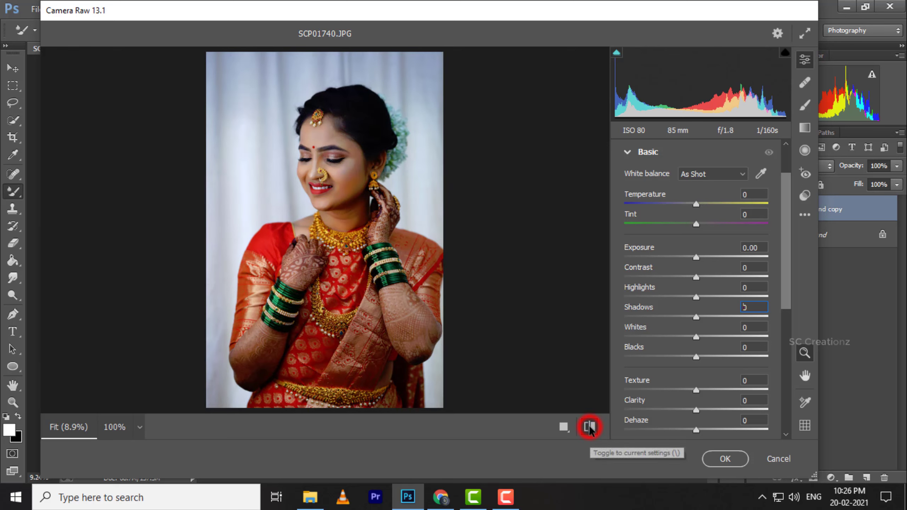
left_click(589, 426)
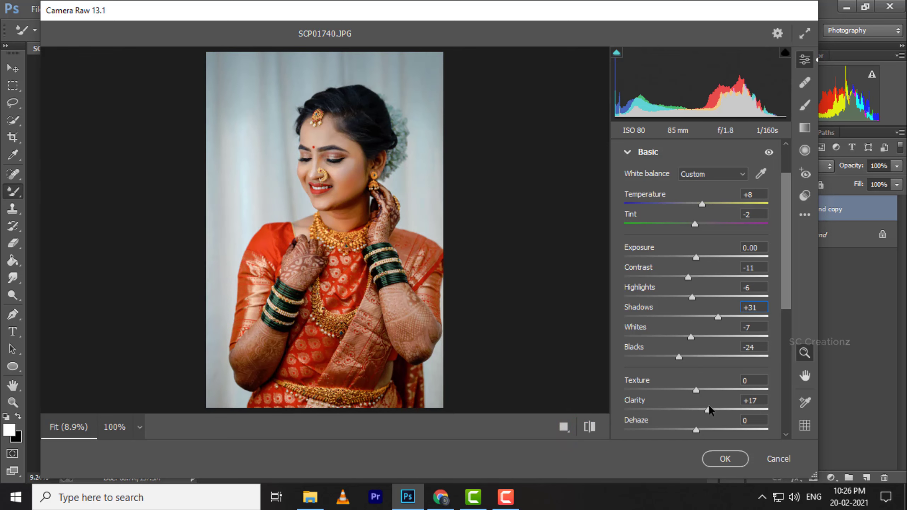
left_click_drag(709, 410, 712, 412)
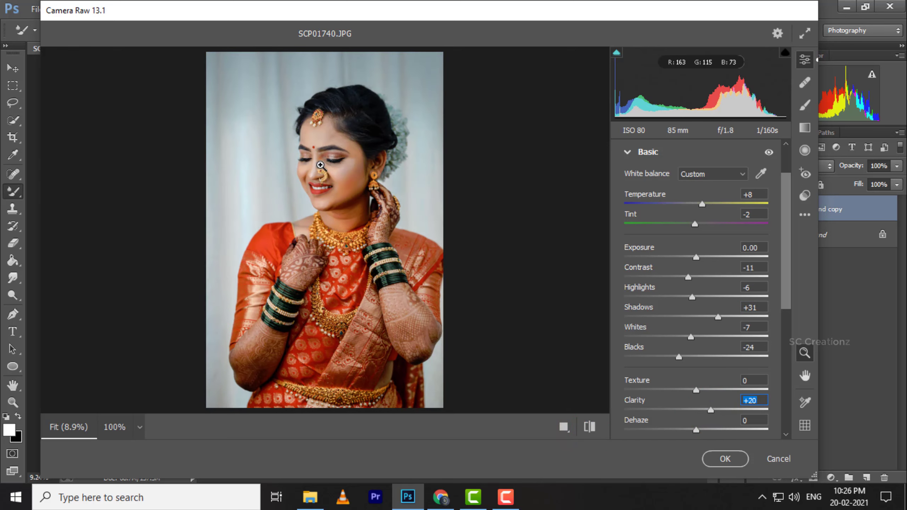
Compare the bride's face up close with its default settings, and return to the full portrait view.
left_click_drag(321, 163, 364, 192)
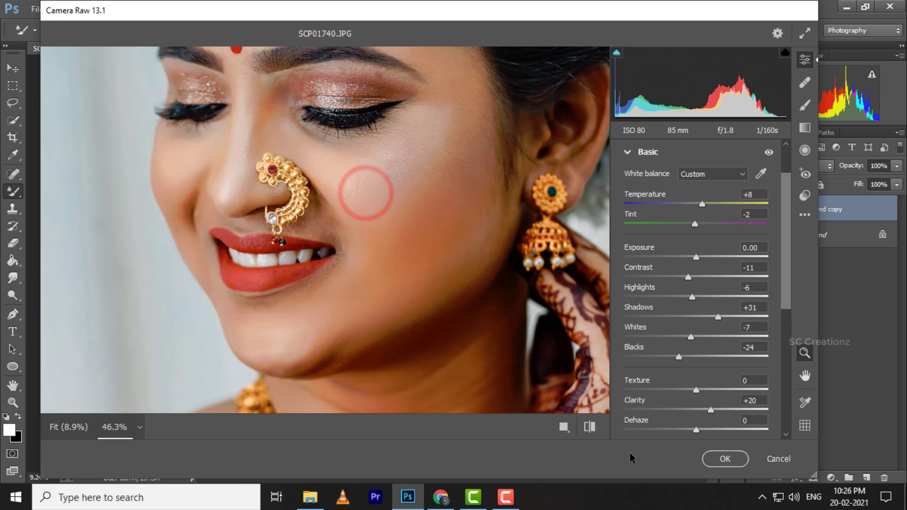
left_click(587, 427)
left_click(587, 427)
left_click(587, 427)
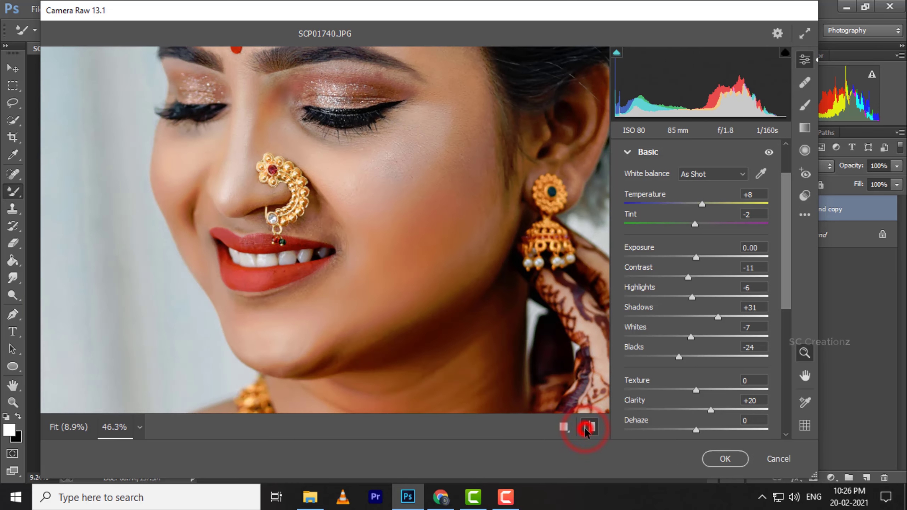
left_click(588, 427)
right_click(441, 225)
left_click(485, 144)
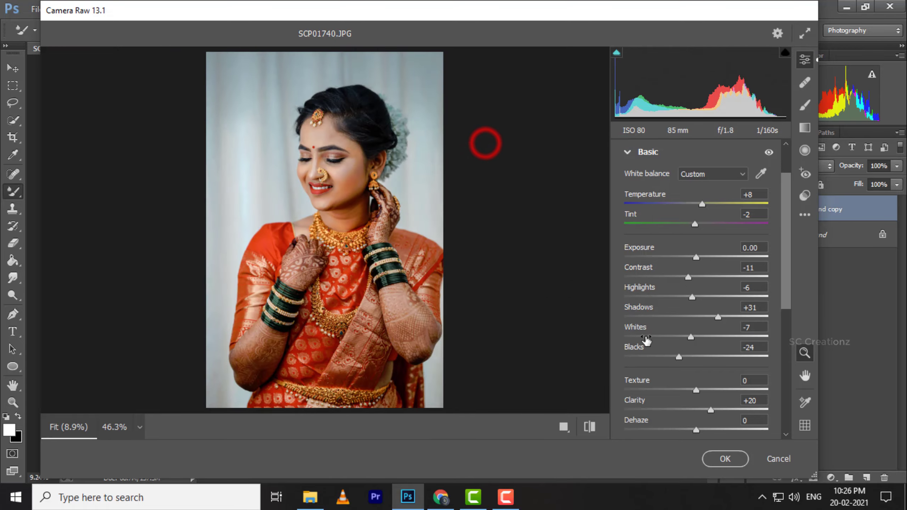
Try an Optics vignette of -46 on the portrait and reset it to 0.
scroll(717, 415, "down", 10)
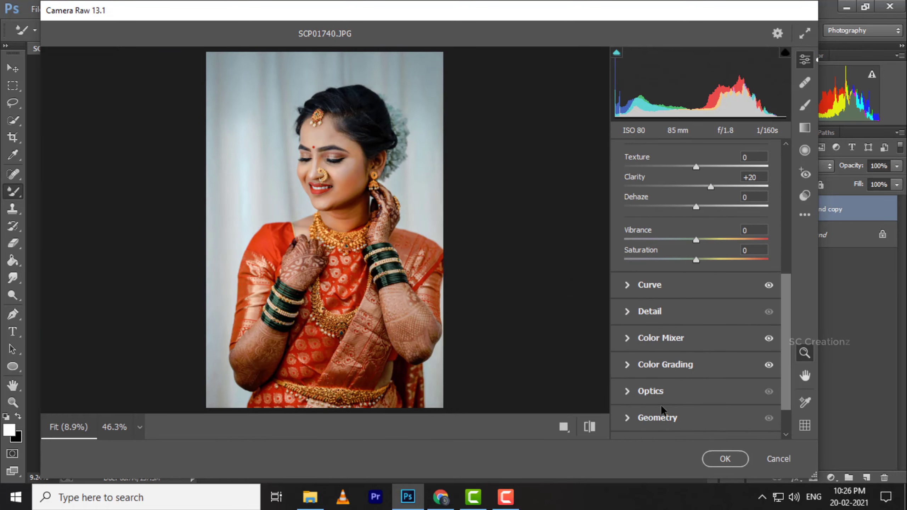
left_click(644, 396)
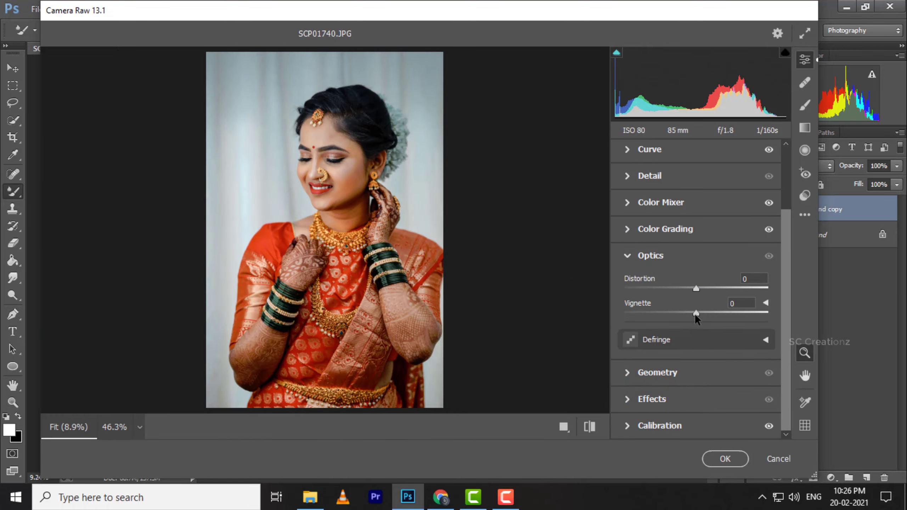
left_click_drag(695, 313, 663, 314)
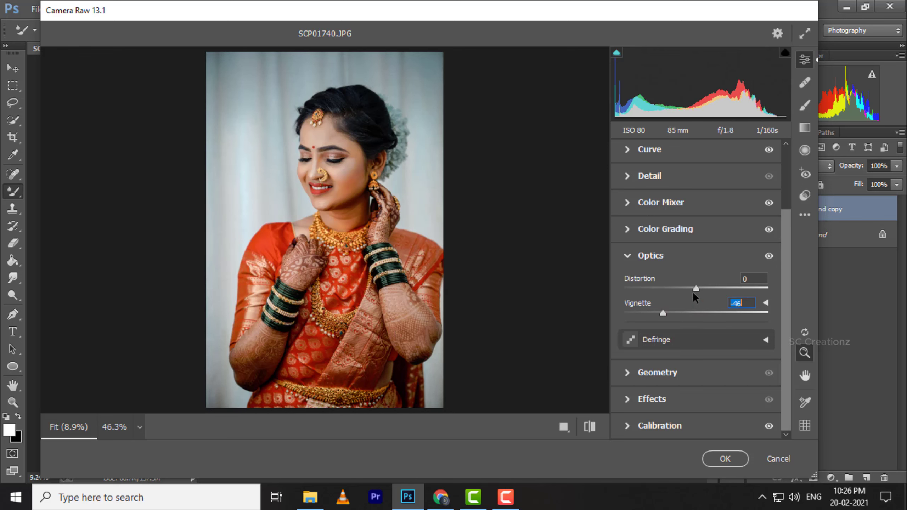
left_click_drag(695, 289, 696, 313)
double_click(686, 288)
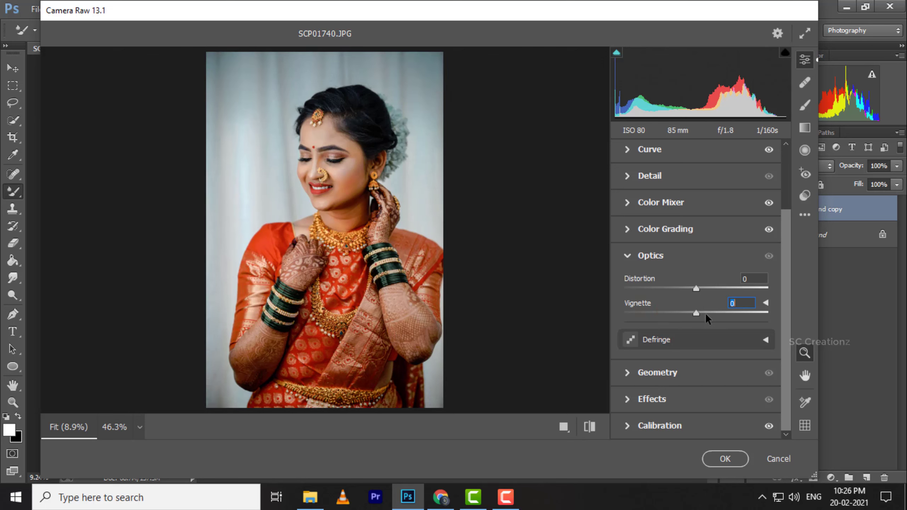
Set the Effects vignetting to -17 with grain at 0, and apply the Camera Raw adjustments to the layer.
left_click(642, 400)
left_click_drag(693, 400, 680, 399)
left_click_drag(636, 373, 621, 374)
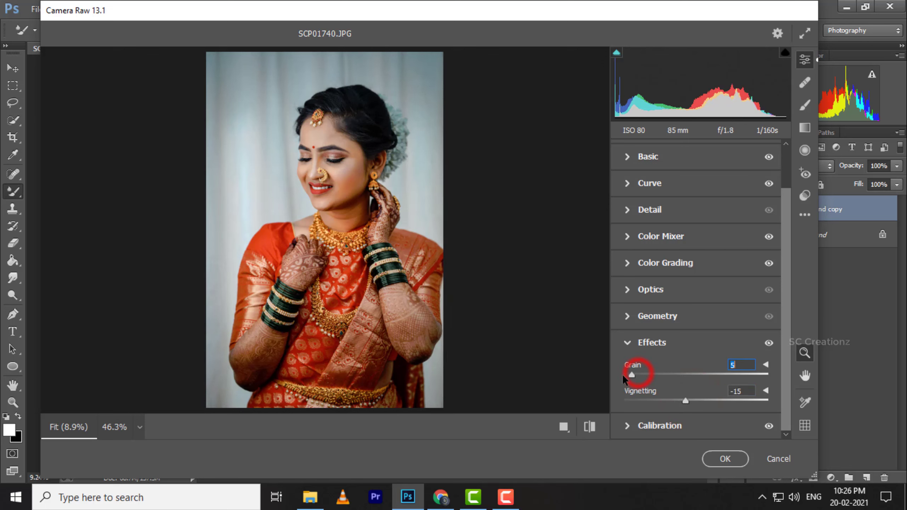
left_click_drag(685, 399, 682, 399)
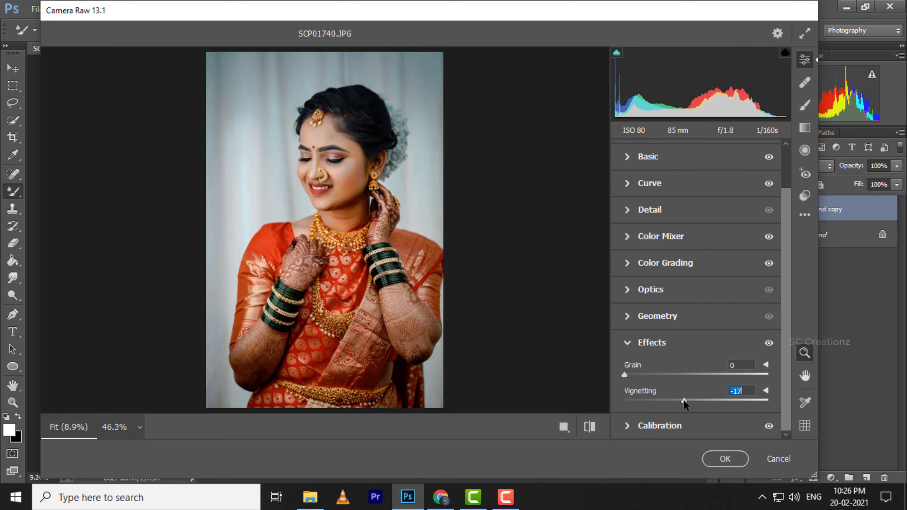
left_click_drag(364, 173, 371, 175)
right_click(345, 180)
left_click(399, 94)
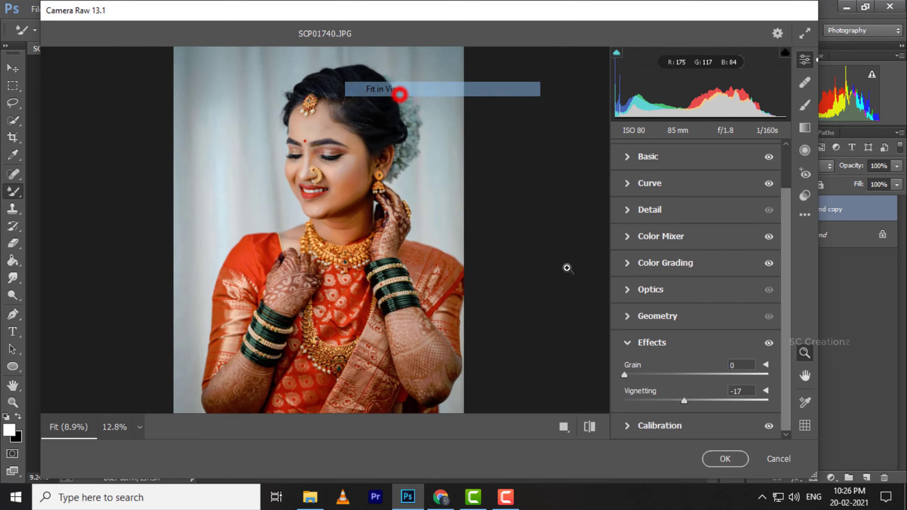
left_click(724, 459)
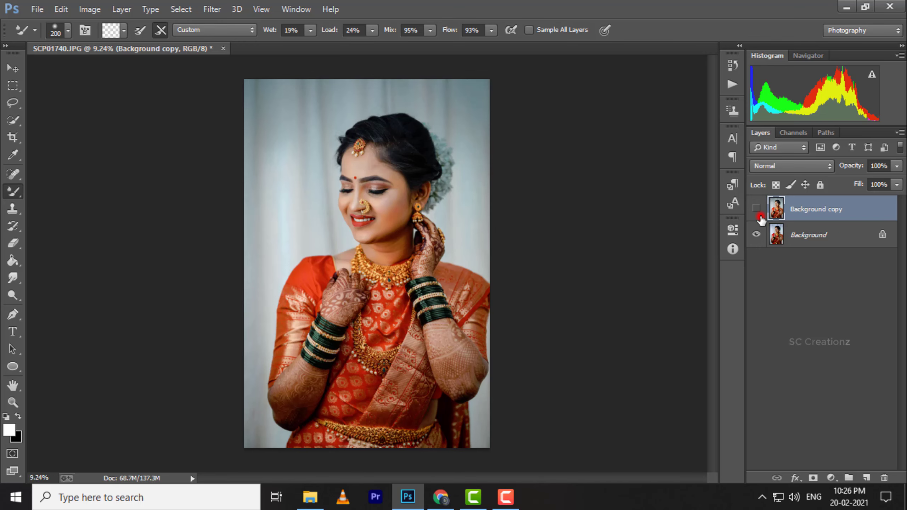
Compare the graded Background copy layer with the original Background, both in full and close up on the face.
left_click(759, 216)
scroll(401, 178, "up", 7)
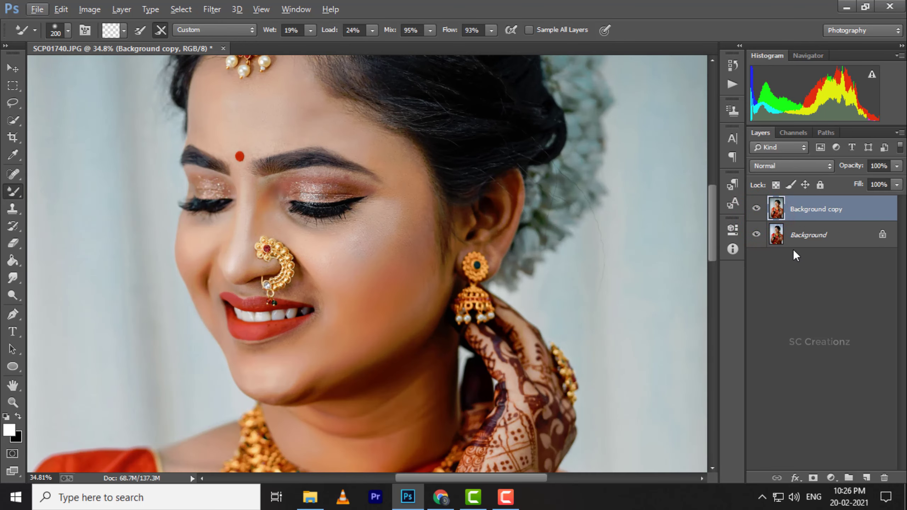
left_click(757, 207)
left_click(756, 208)
scroll(573, 208, "down", 7)
Open the Unsharp Mask filter for the Background copy layer and reposition the area shown in its preview.
left_click(212, 9)
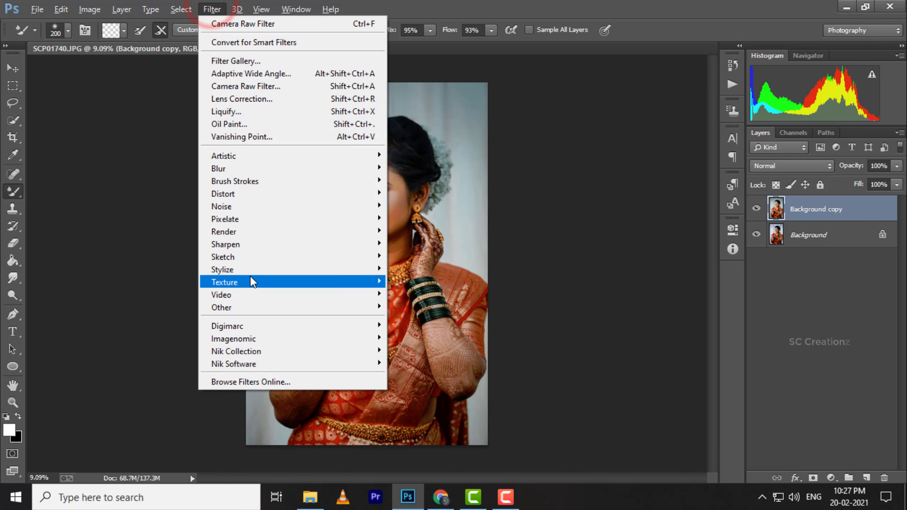
left_click(234, 244)
left_click(448, 306)
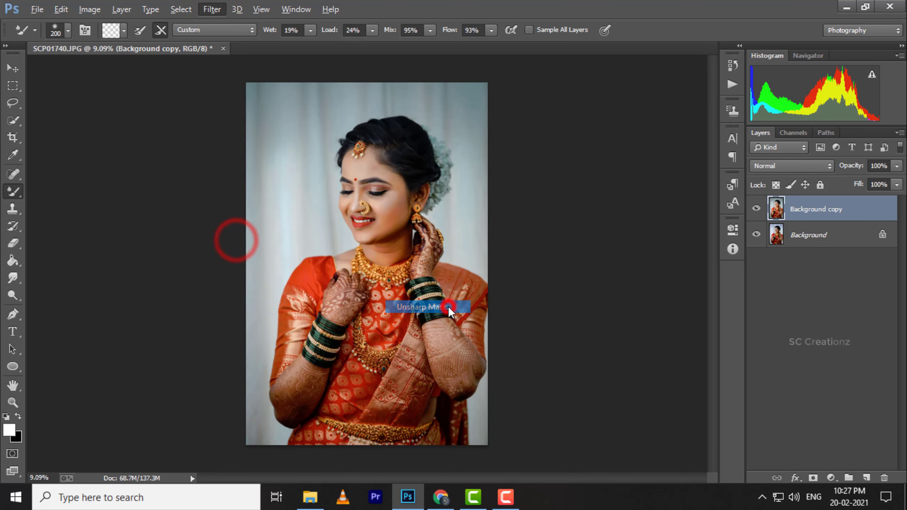
left_click_drag(675, 217, 652, 289)
left_click_drag(666, 169, 660, 293)
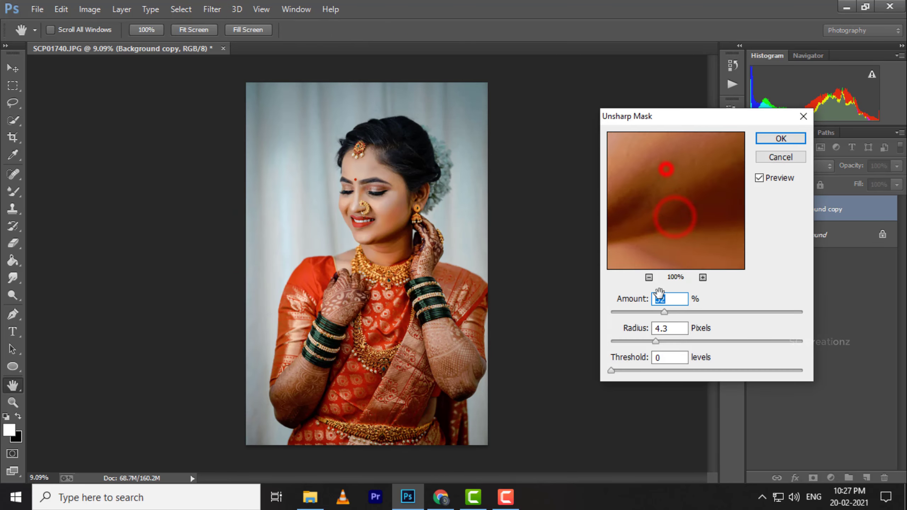